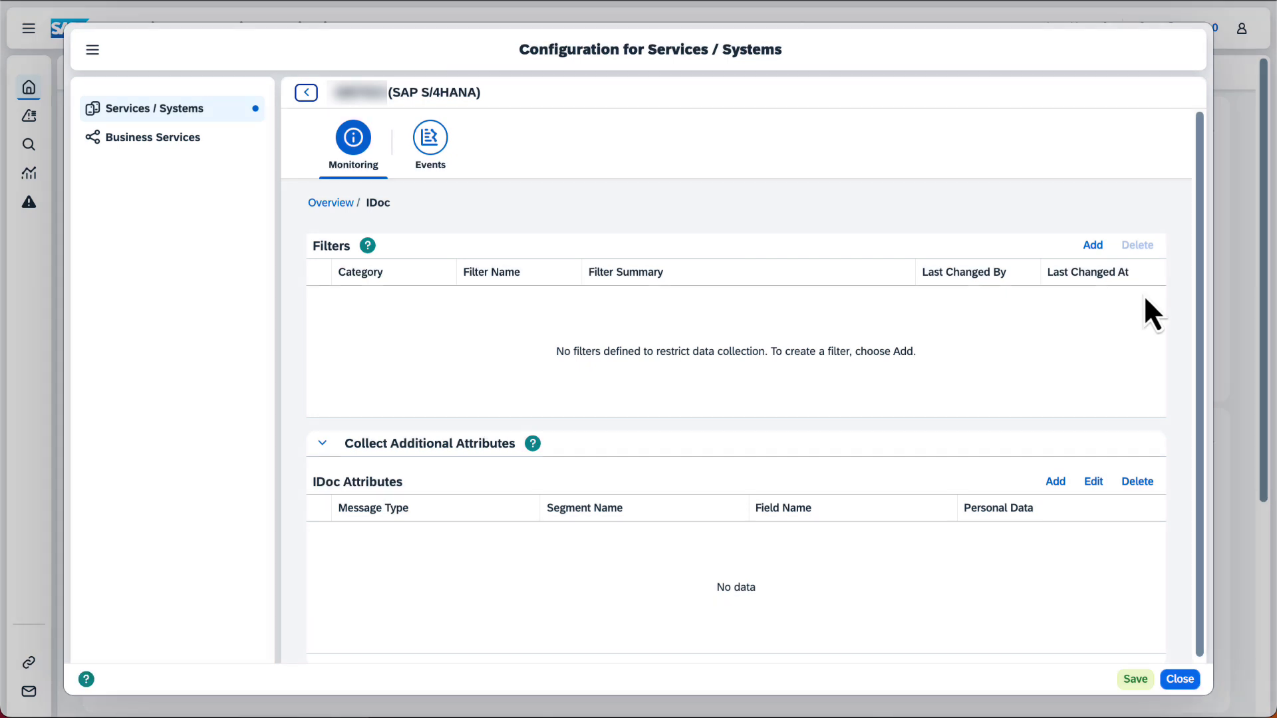
# - Add a data collection filter for the IDoc category and name it "Error and Warning"
pyautogui.click(1095, 246)
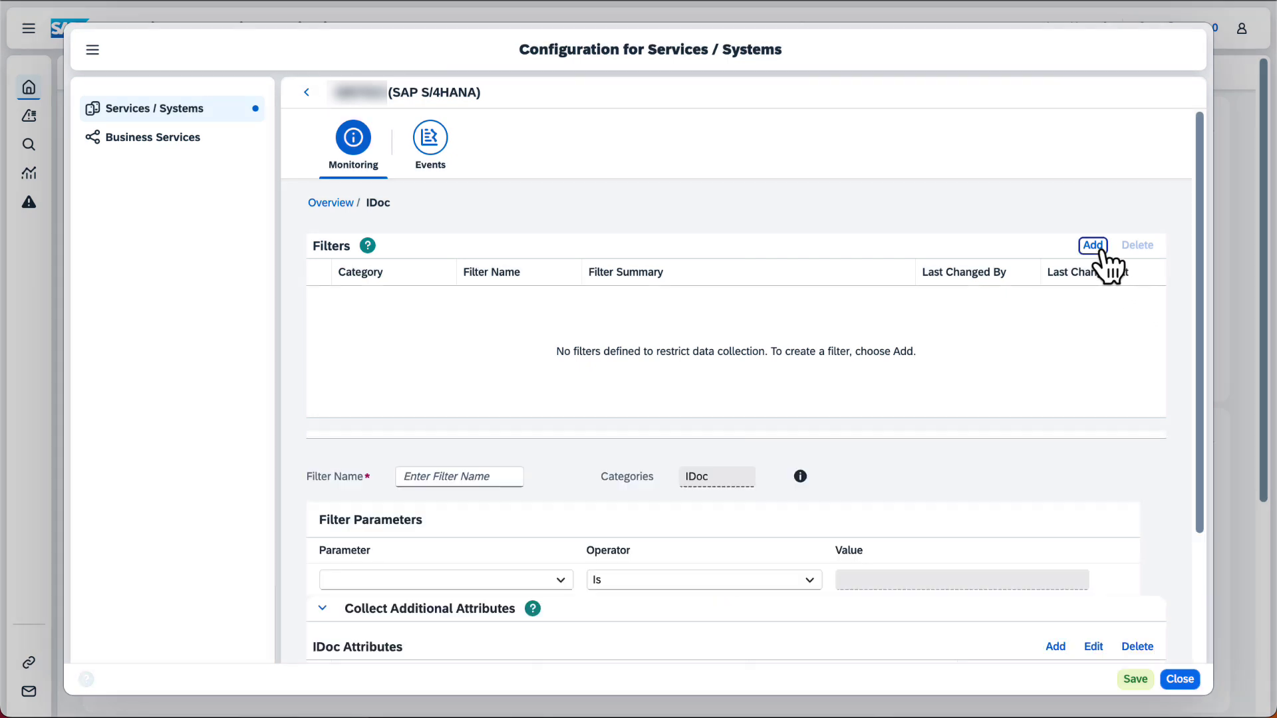
pyautogui.scroll(-3, 1153, 392)
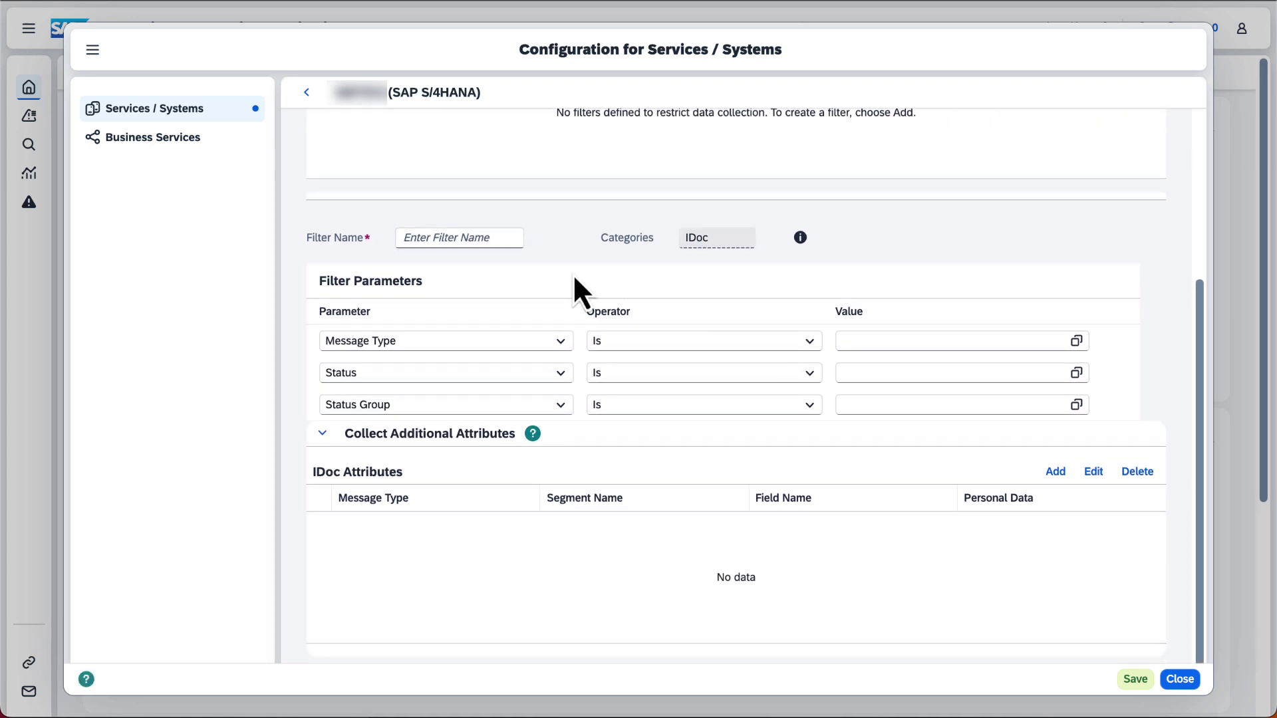
pyautogui.click(460, 239)
pyautogui.write('Error')
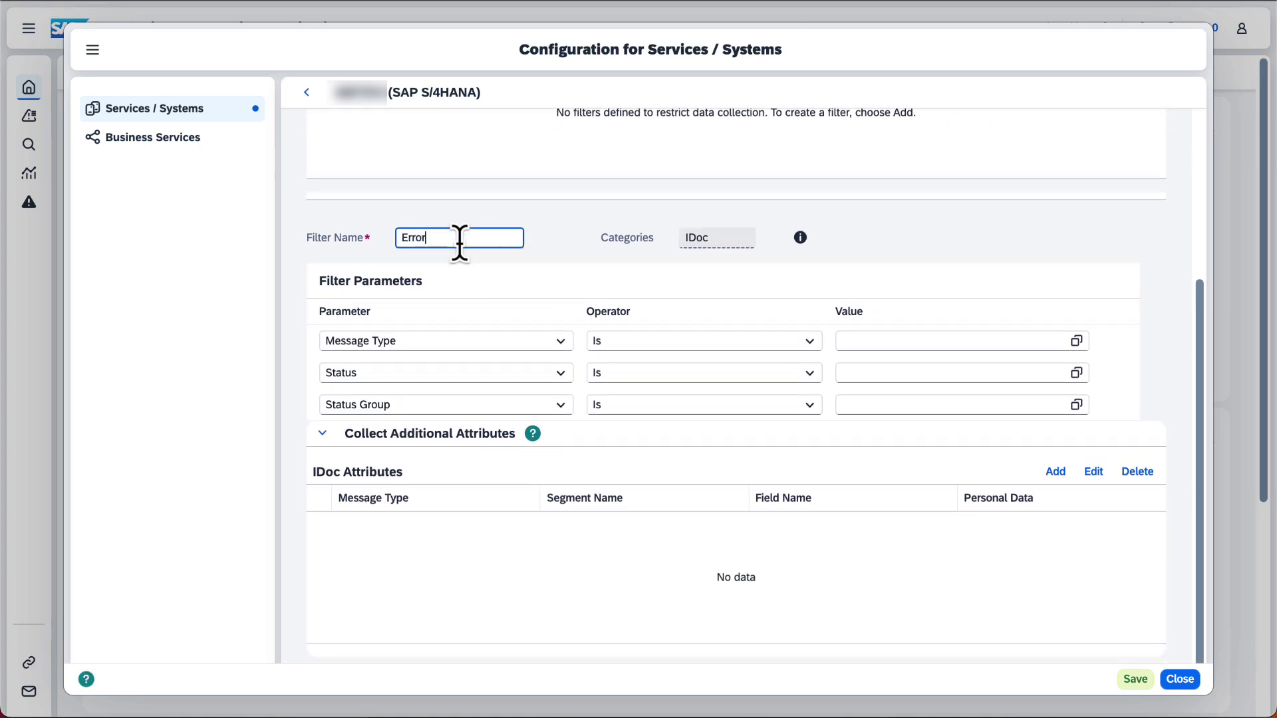
pyautogui.write(' and Warning')
pyautogui.click(571, 251)
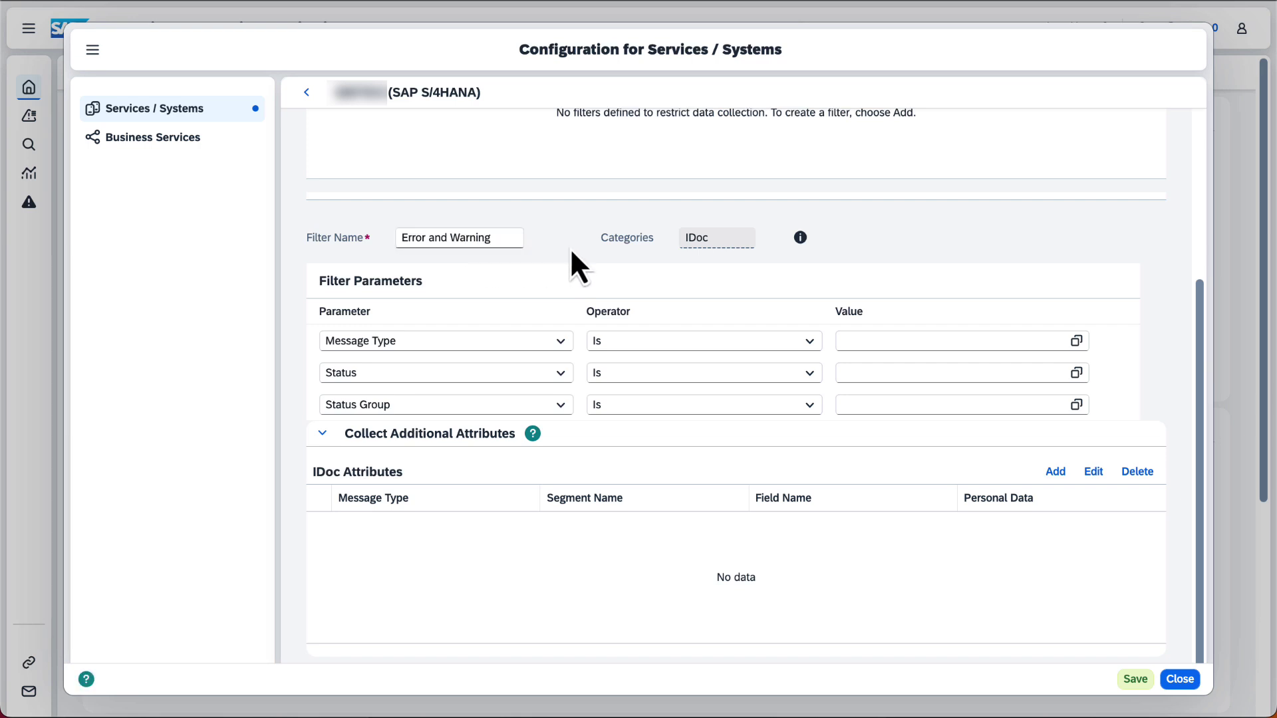
# - Set the filter's Status Group parameter to the values ERROR and WARNING
pyautogui.click(1075, 404)
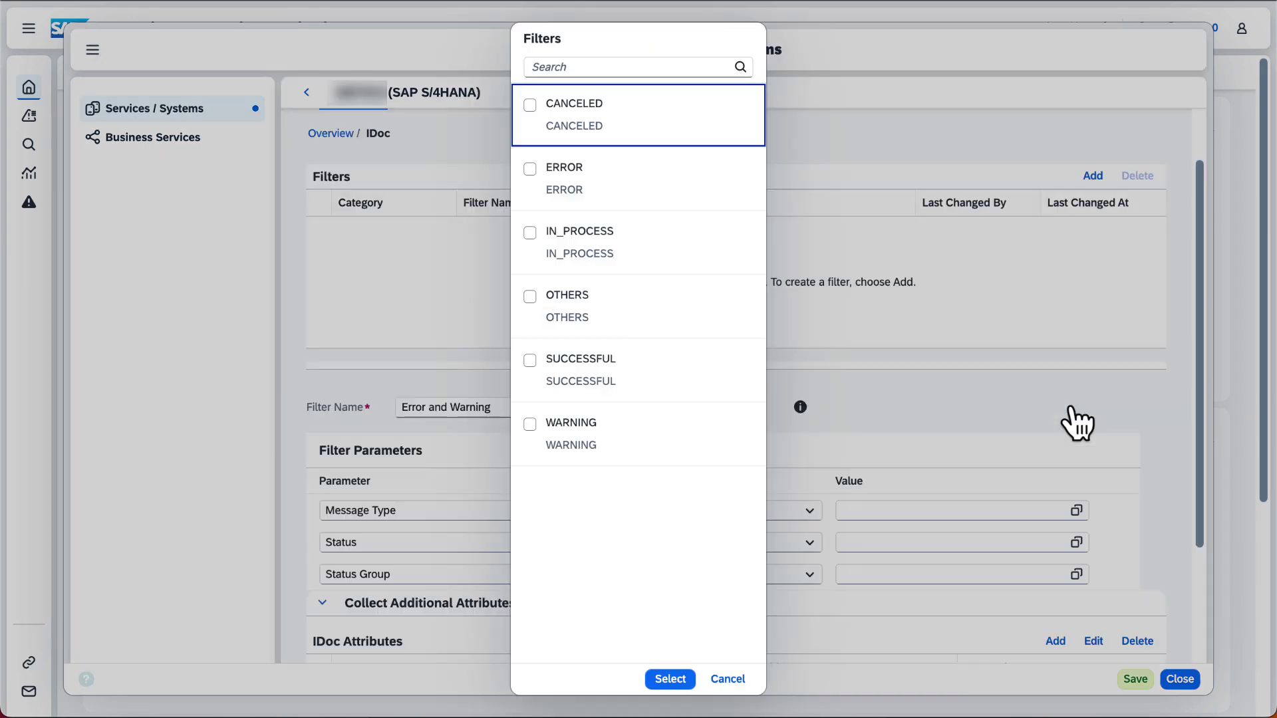
pyautogui.click(724, 183)
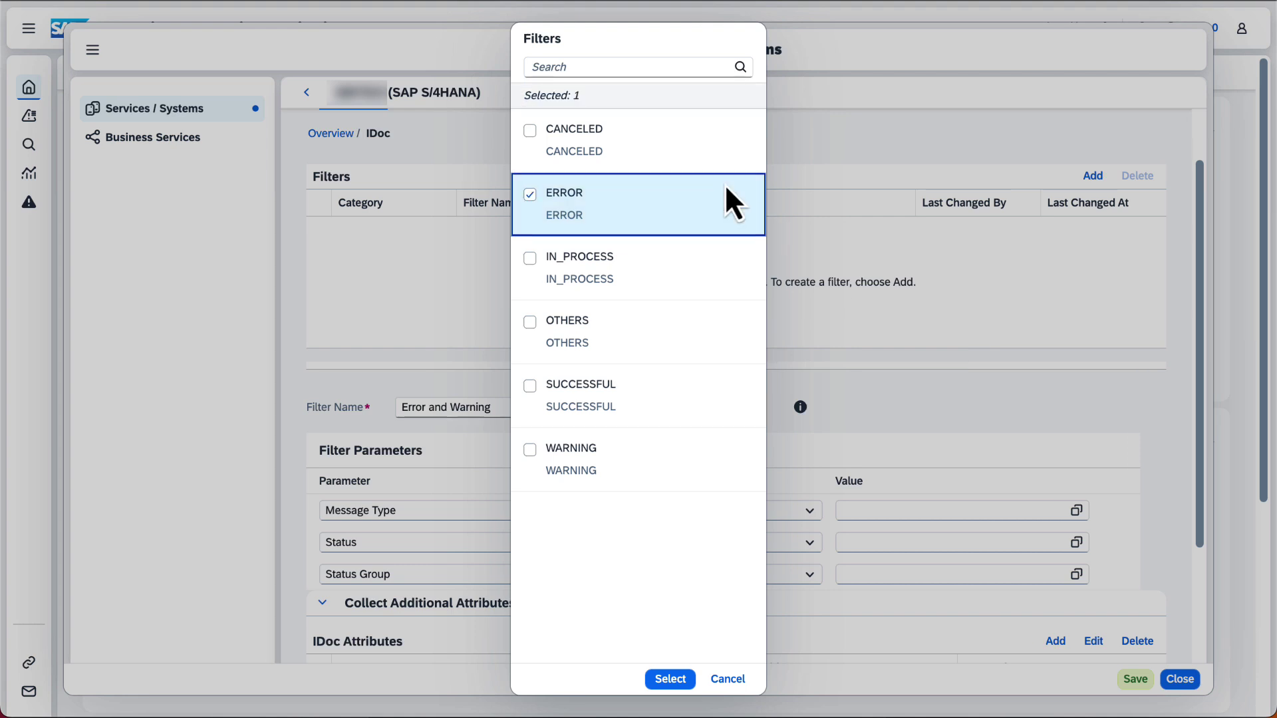
pyautogui.click(726, 459)
pyautogui.click(669, 679)
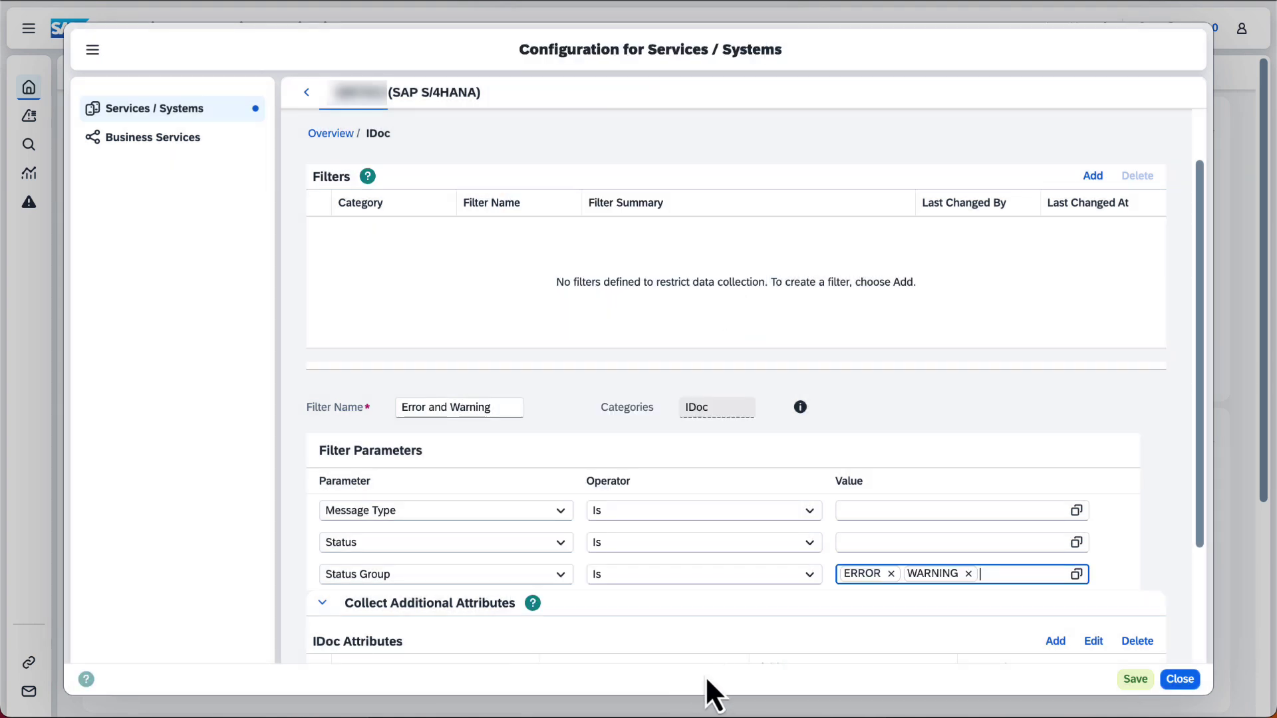
pyautogui.click(897, 636)
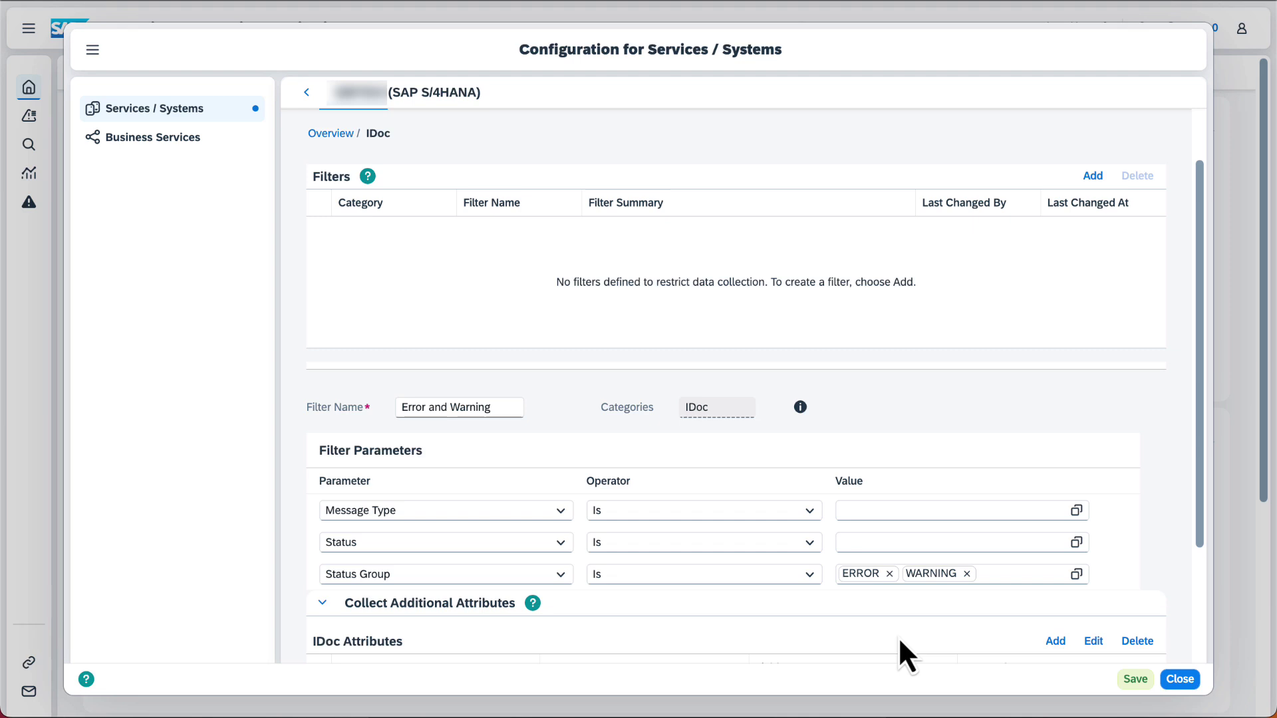
# - Add an IDoc attribute with message type SERV_INBOUND, segment EXTERNAL_MEM, field USER_EMAIL and Personal Data on, and save the configuration
pyautogui.scroll(-3, 897, 636)
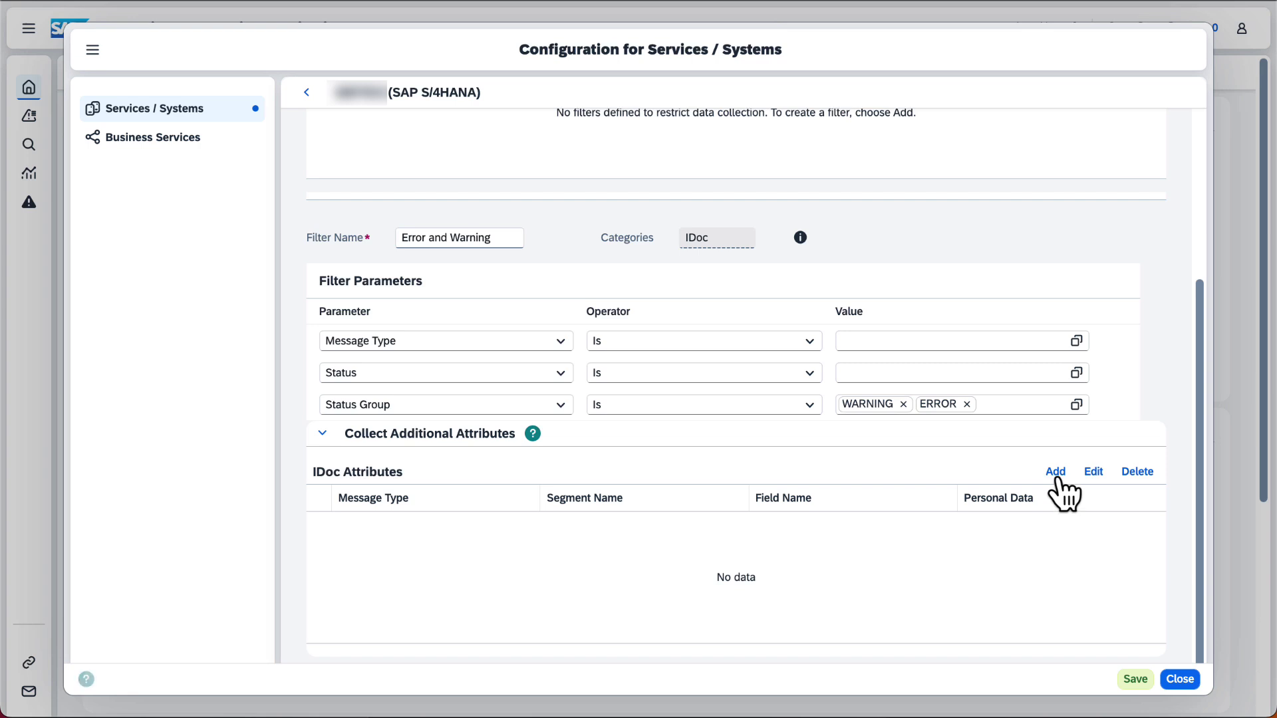
pyautogui.click(1056, 474)
pyautogui.write('SERV_I')
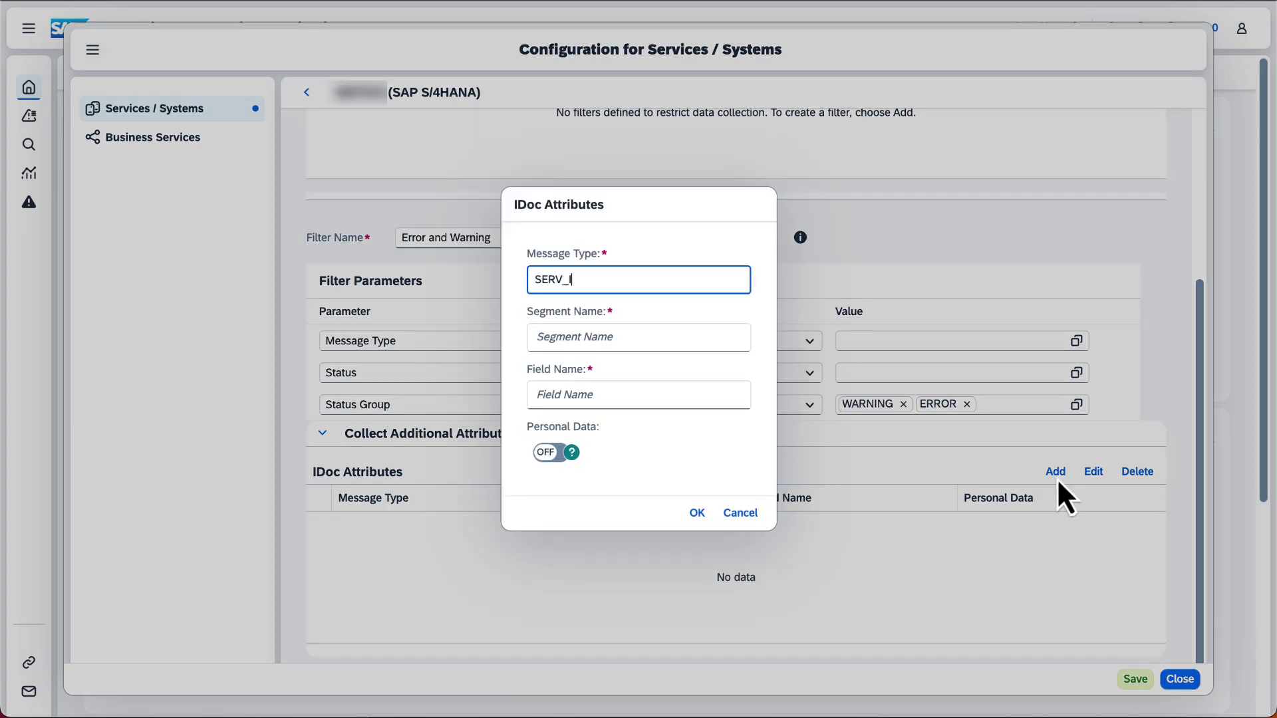
pyautogui.write('NBOUND')
pyautogui.press('Tab')
pyautogui.write('EXTERNAL_M')
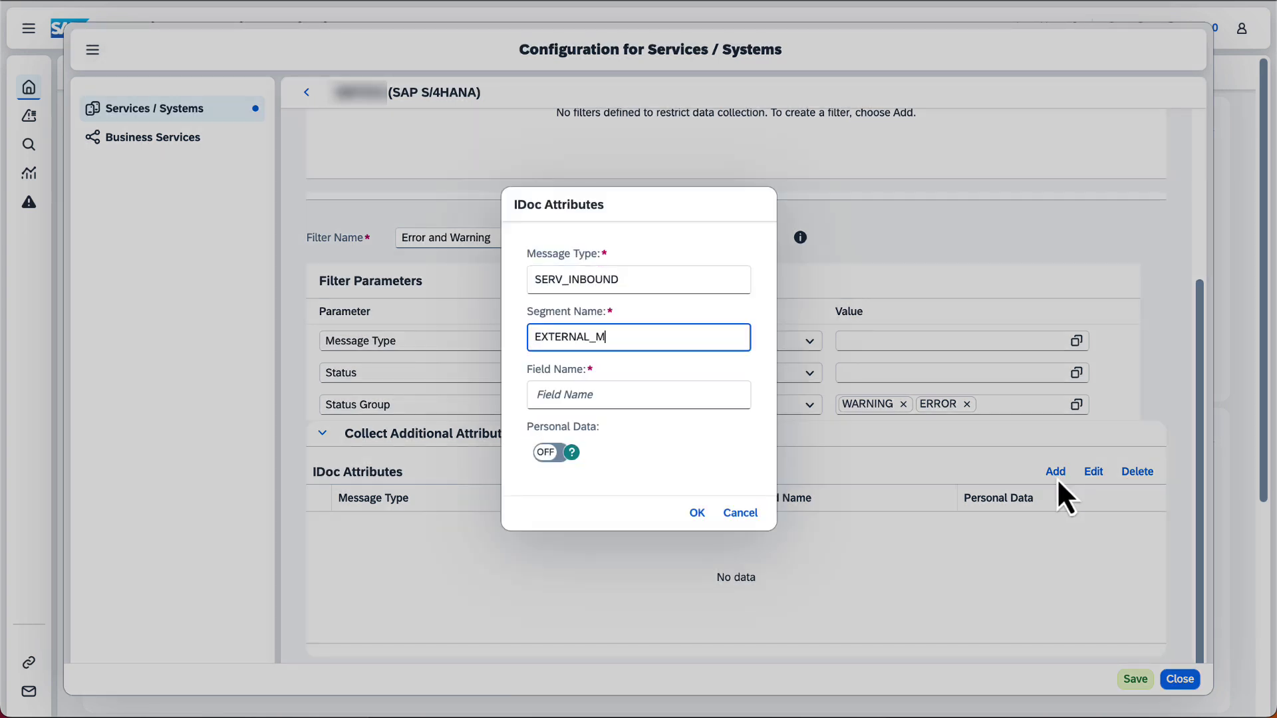
pyautogui.write('EM')
pyautogui.press('Tab')
pyautogui.write('USER_EMAIL')
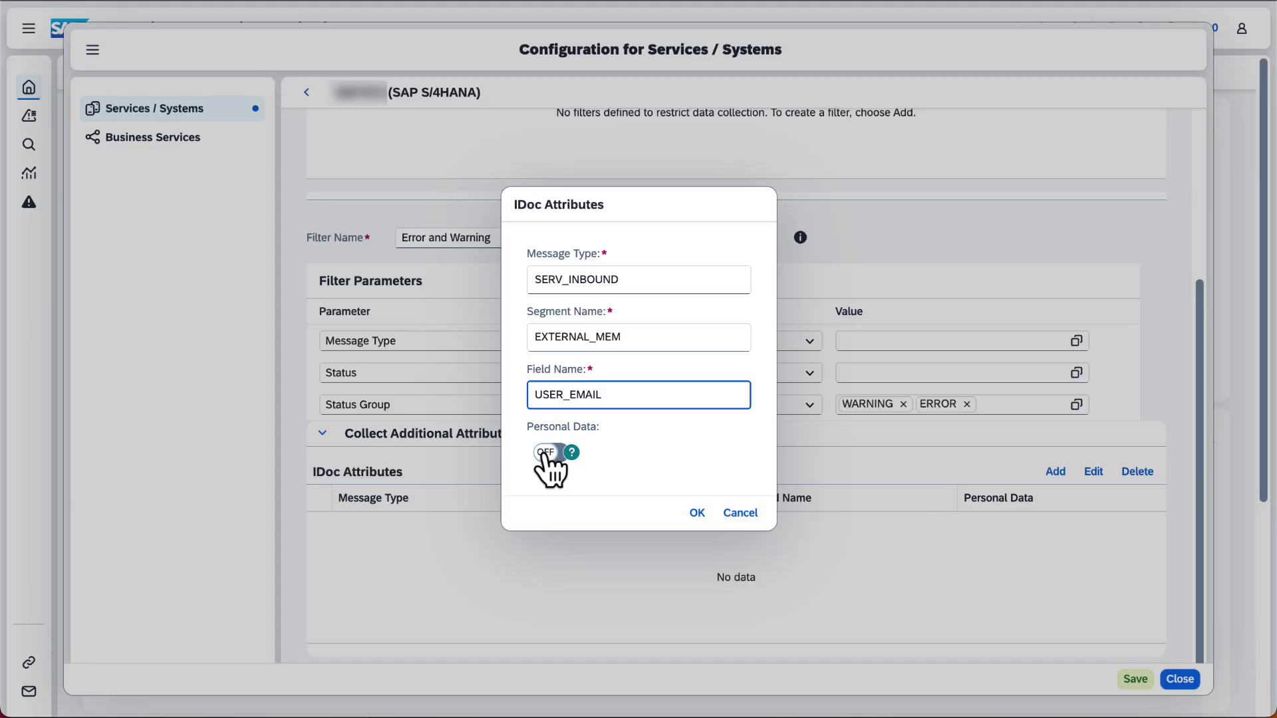
pyautogui.click(554, 454)
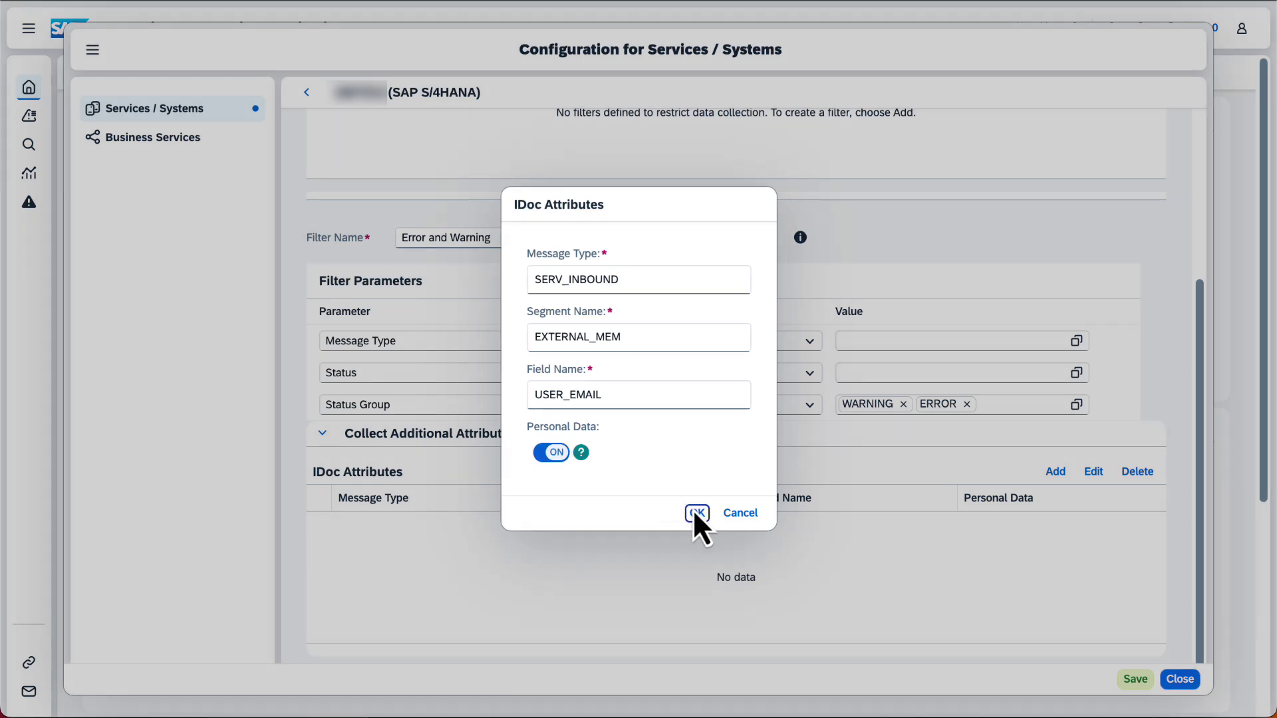
pyautogui.click(695, 513)
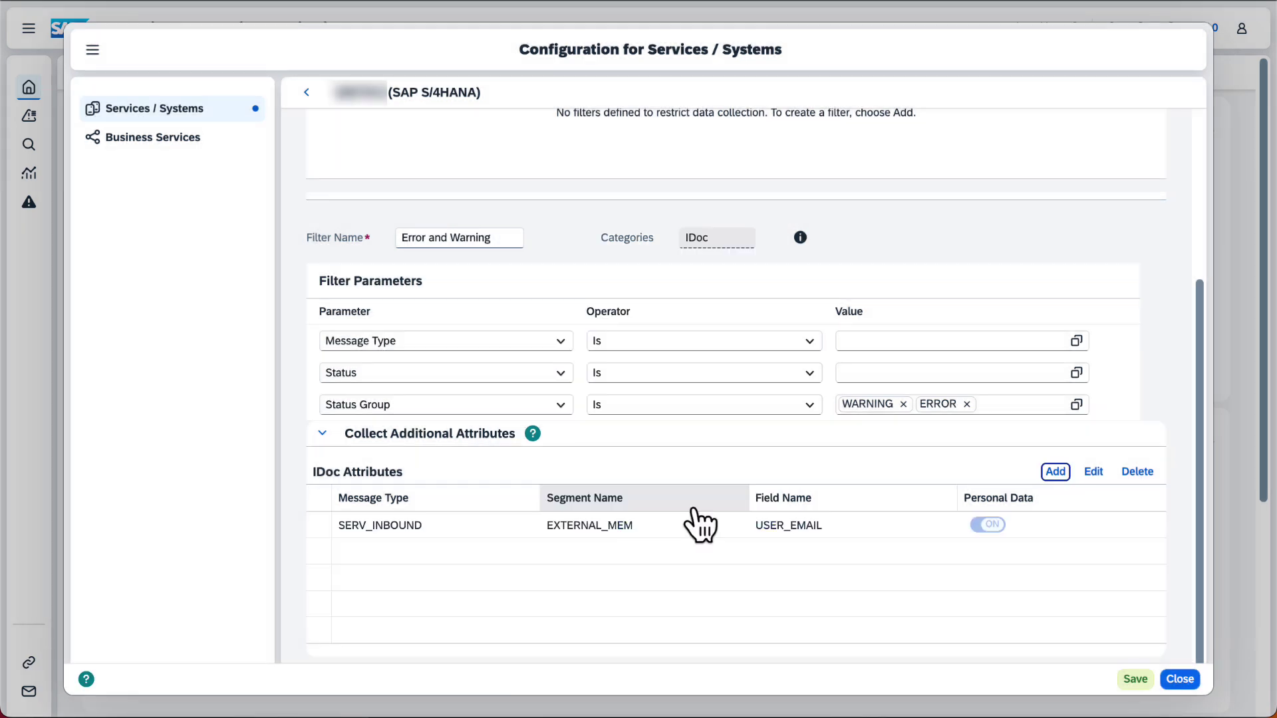
pyautogui.click(1135, 679)
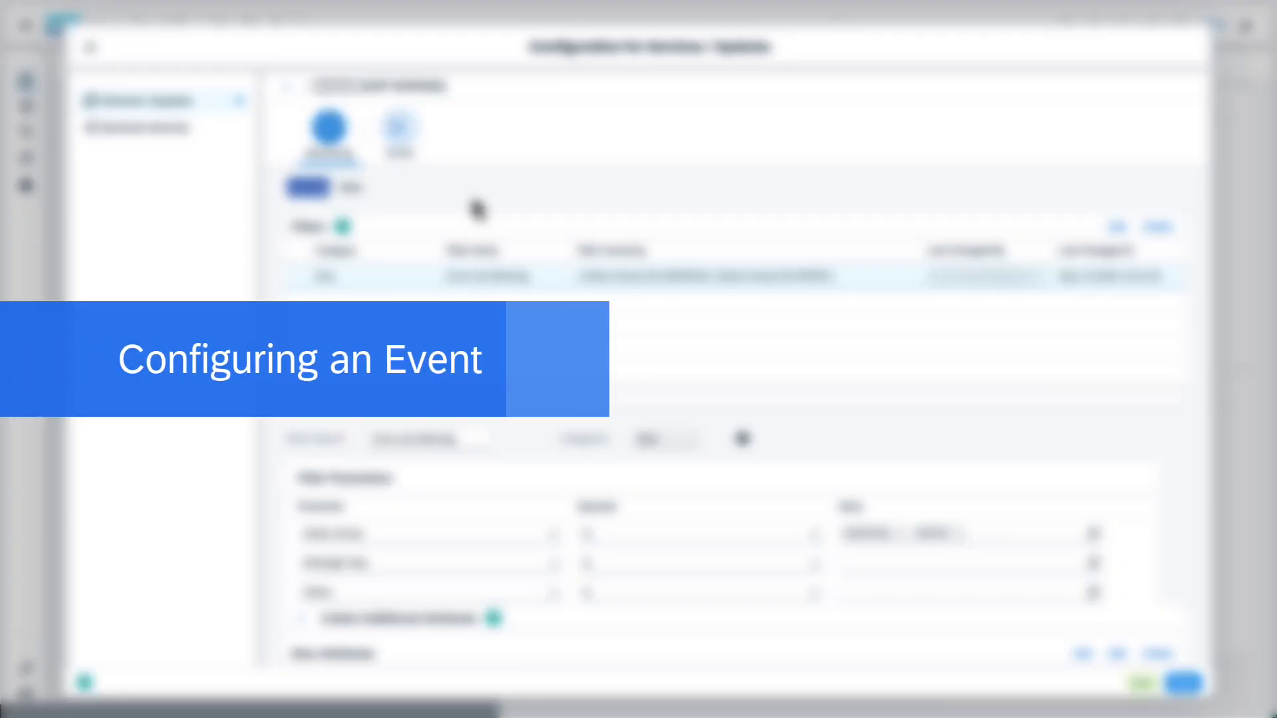
# - Add a new event for the SAP S/4HANA system and choose Issues Detected in IDOC Messages as its event name
pyautogui.click(404, 133)
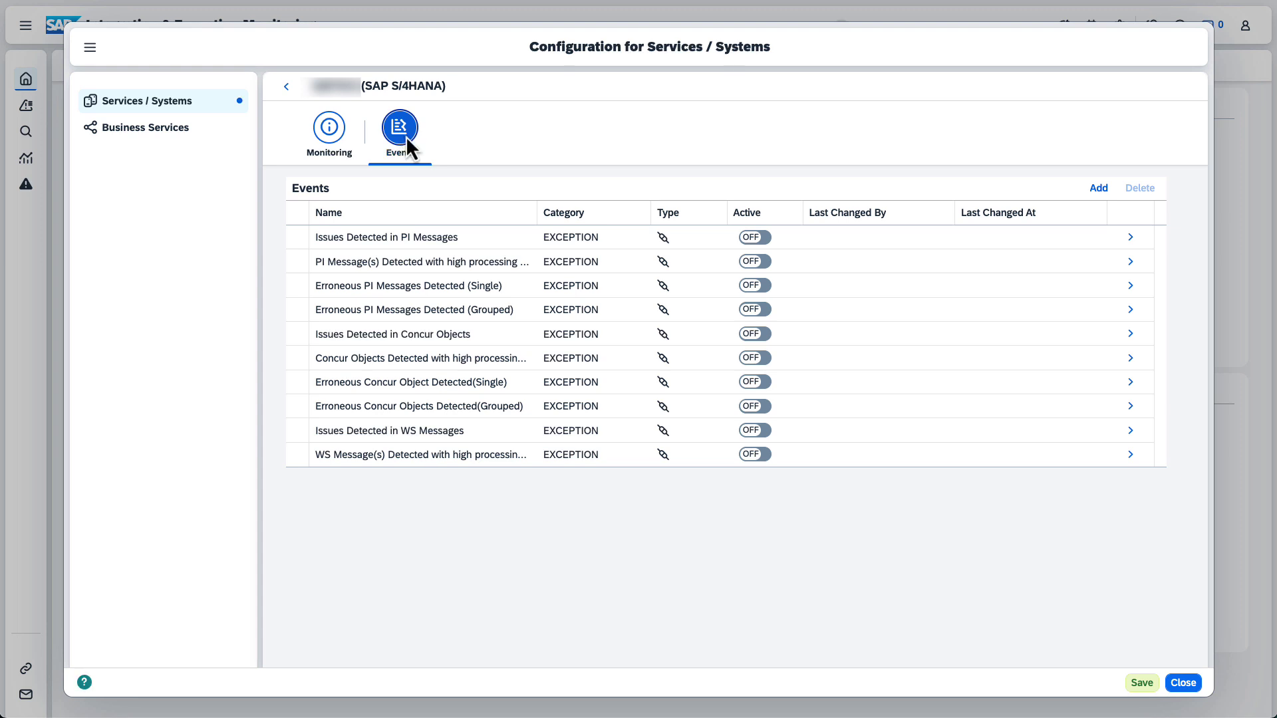
pyautogui.click(1099, 189)
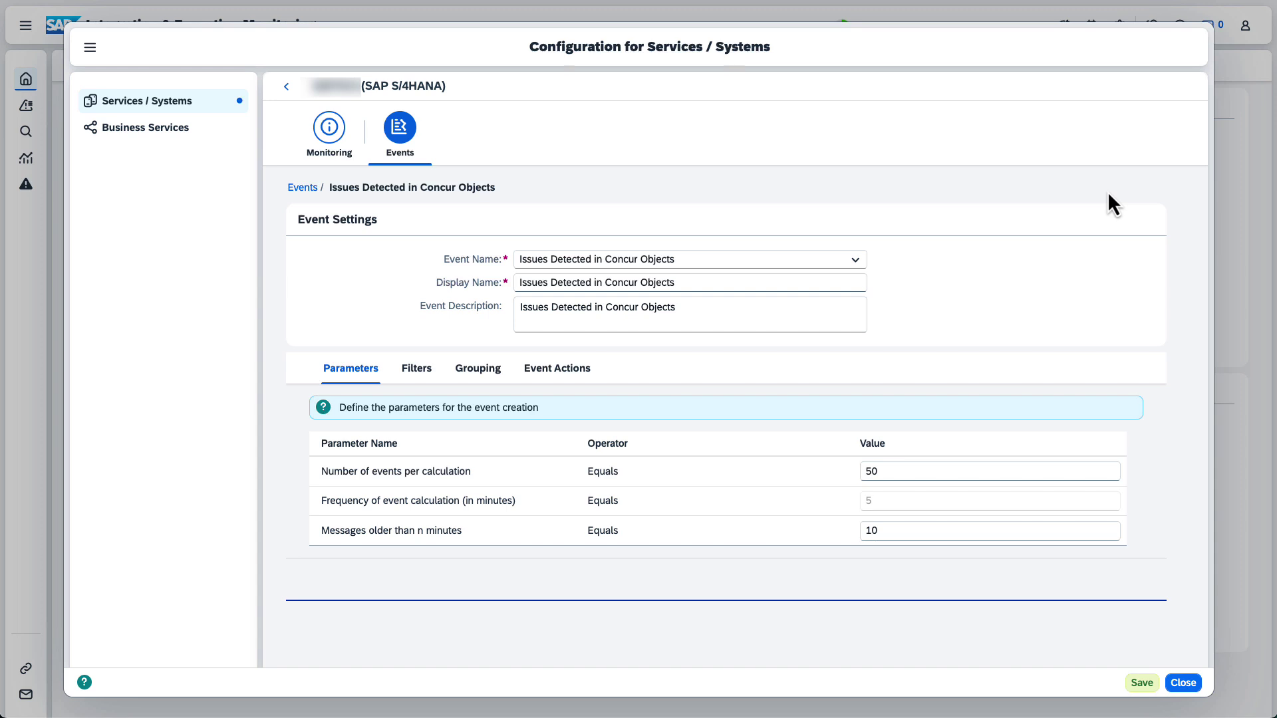
pyautogui.click(856, 260)
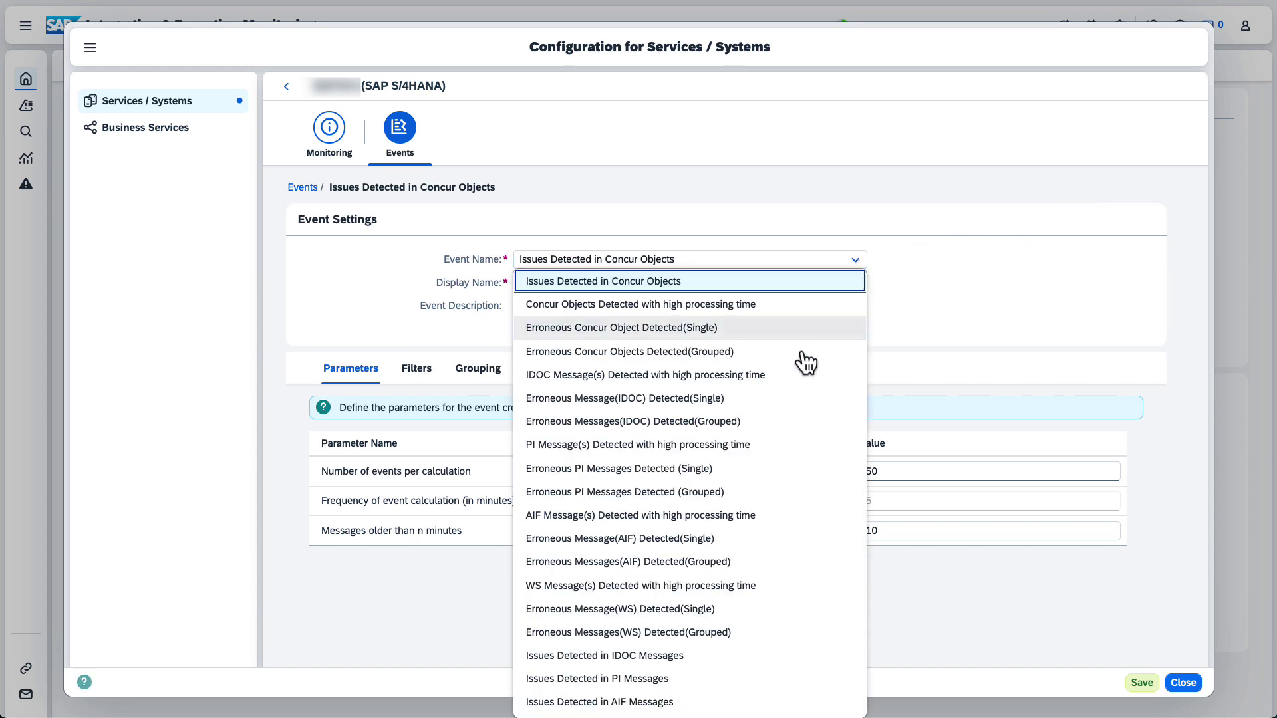
pyautogui.click(692, 656)
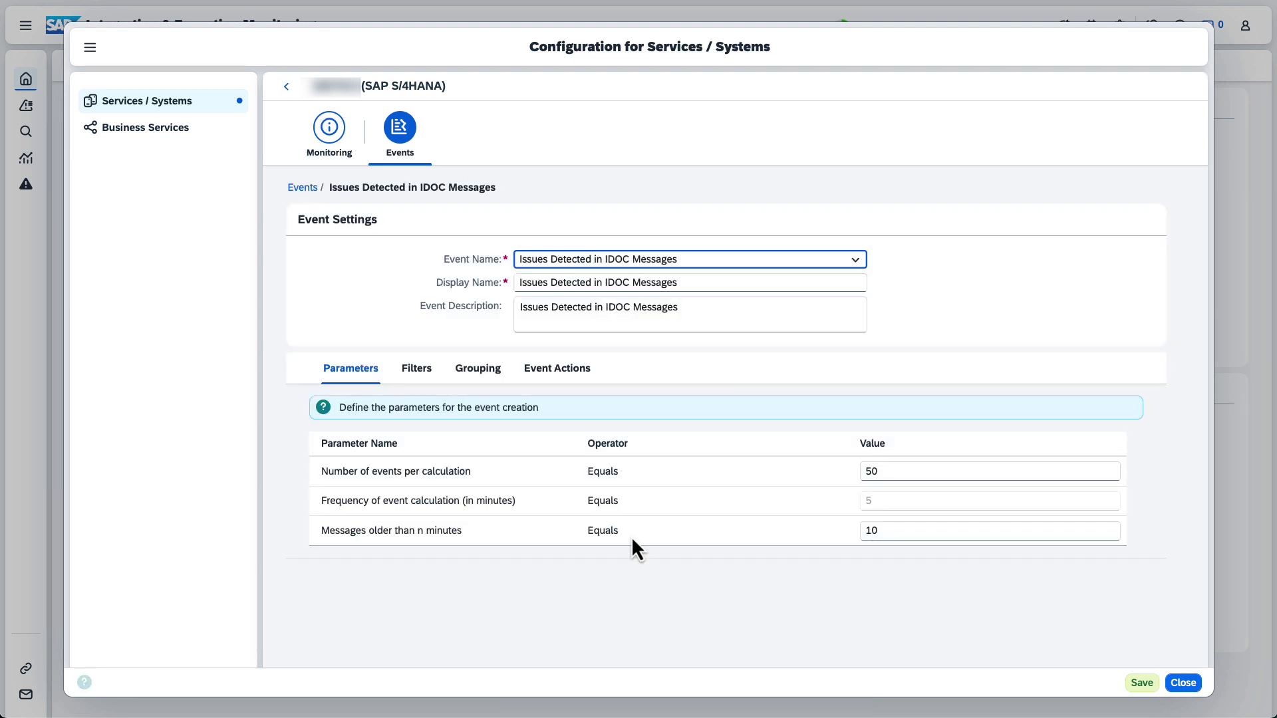
# - Prefix both the event's display name and its description with "Inbound Warning"
pyautogui.click(518, 283)
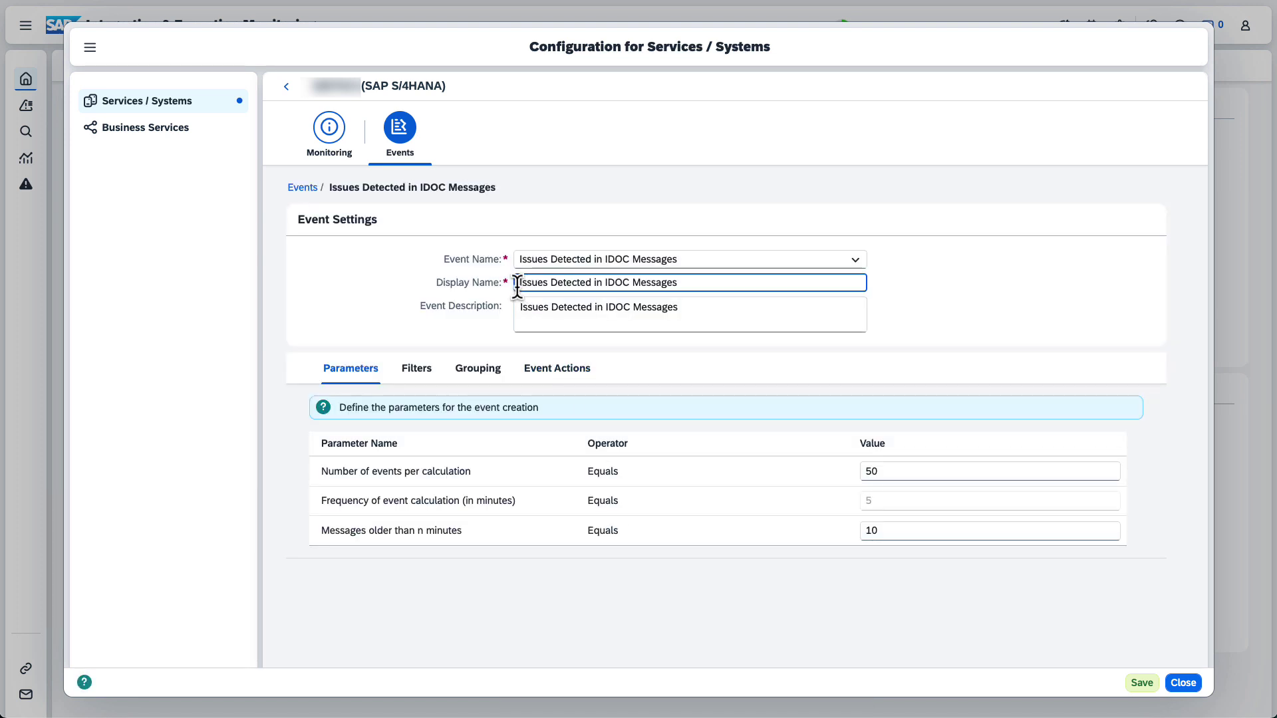
pyautogui.write('Inbound Warning')
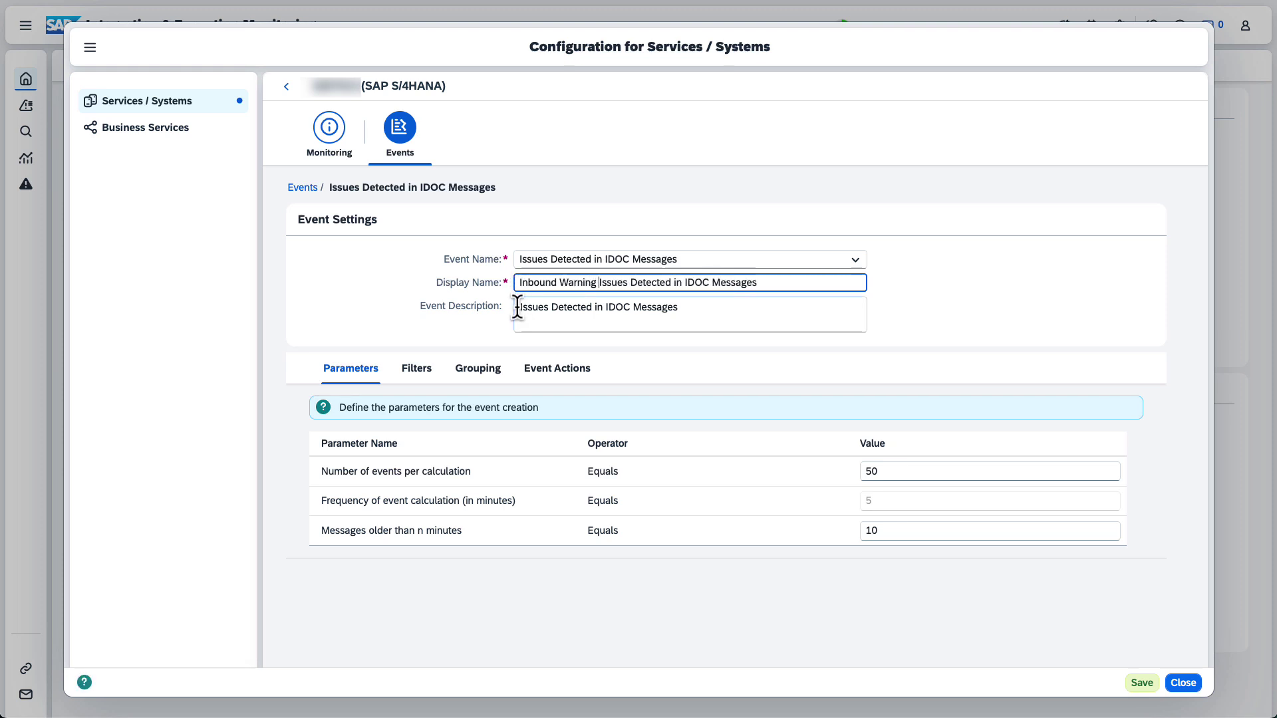
pyautogui.click(517, 308)
pyautogui.write('Inbound Warning')
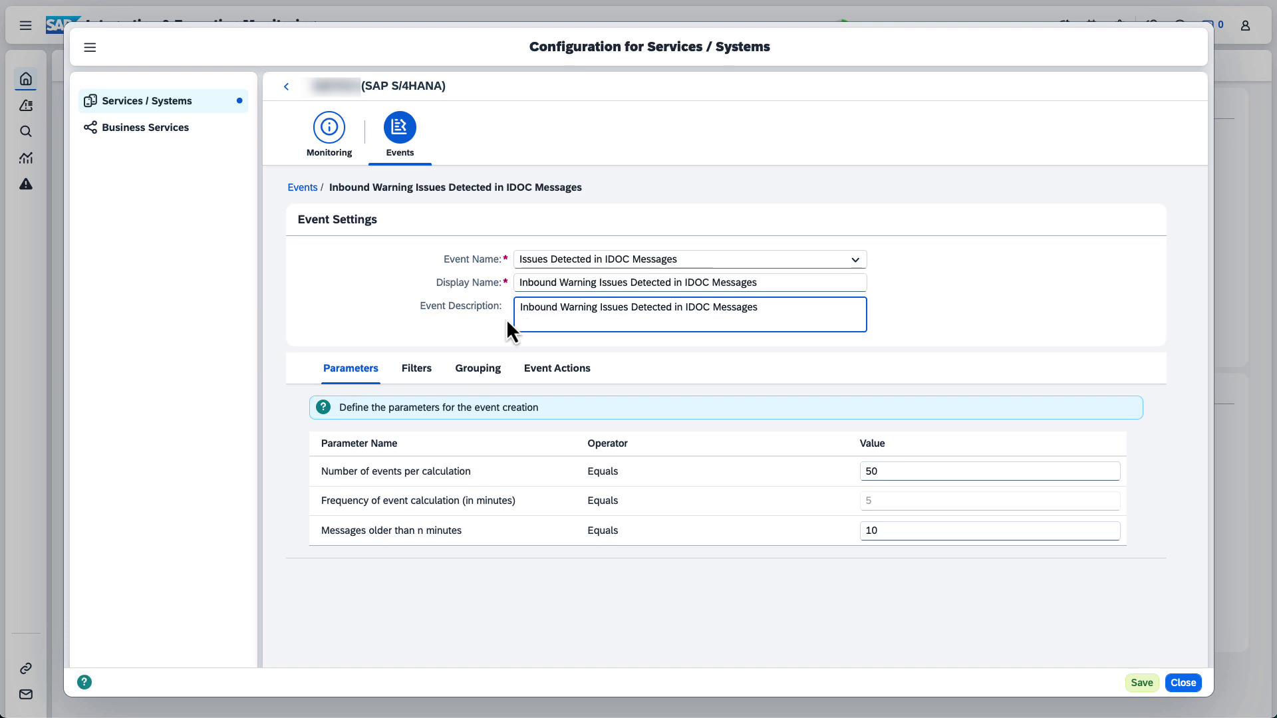
pyautogui.click(496, 333)
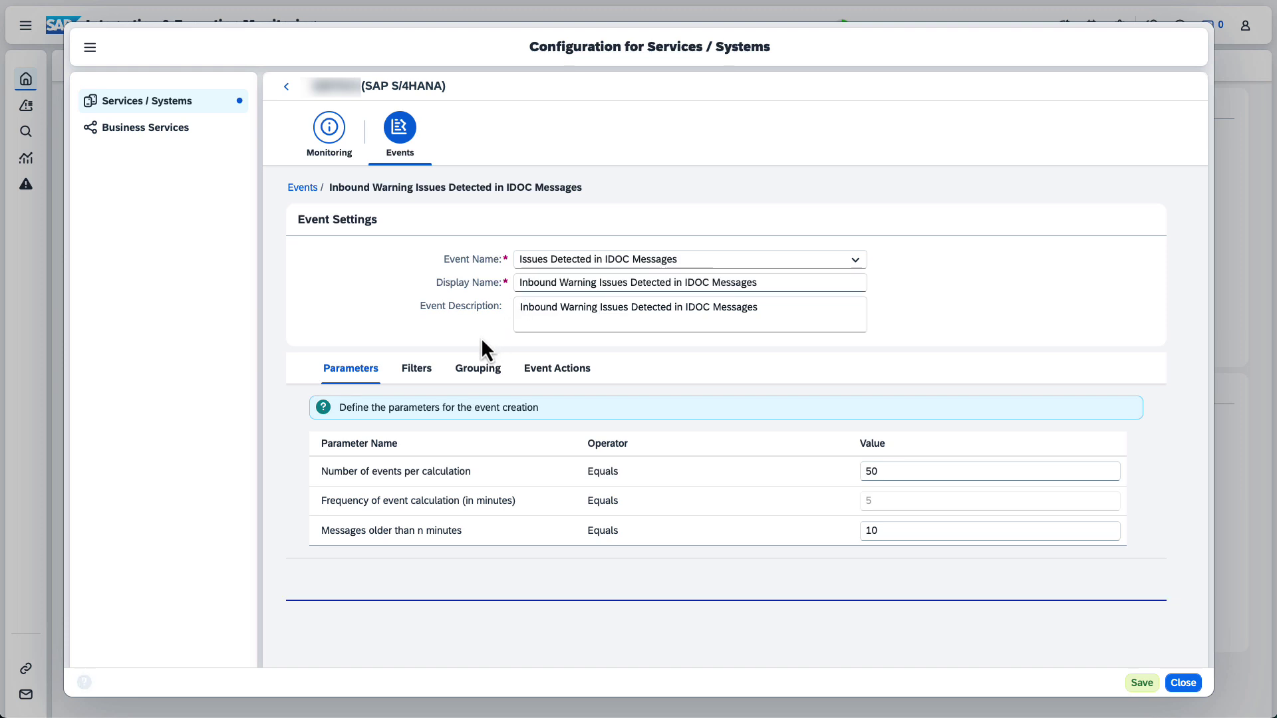
# - Read the help on event parameters and set the Messages older than n minutes parameter to 5
pyautogui.click(366, 374)
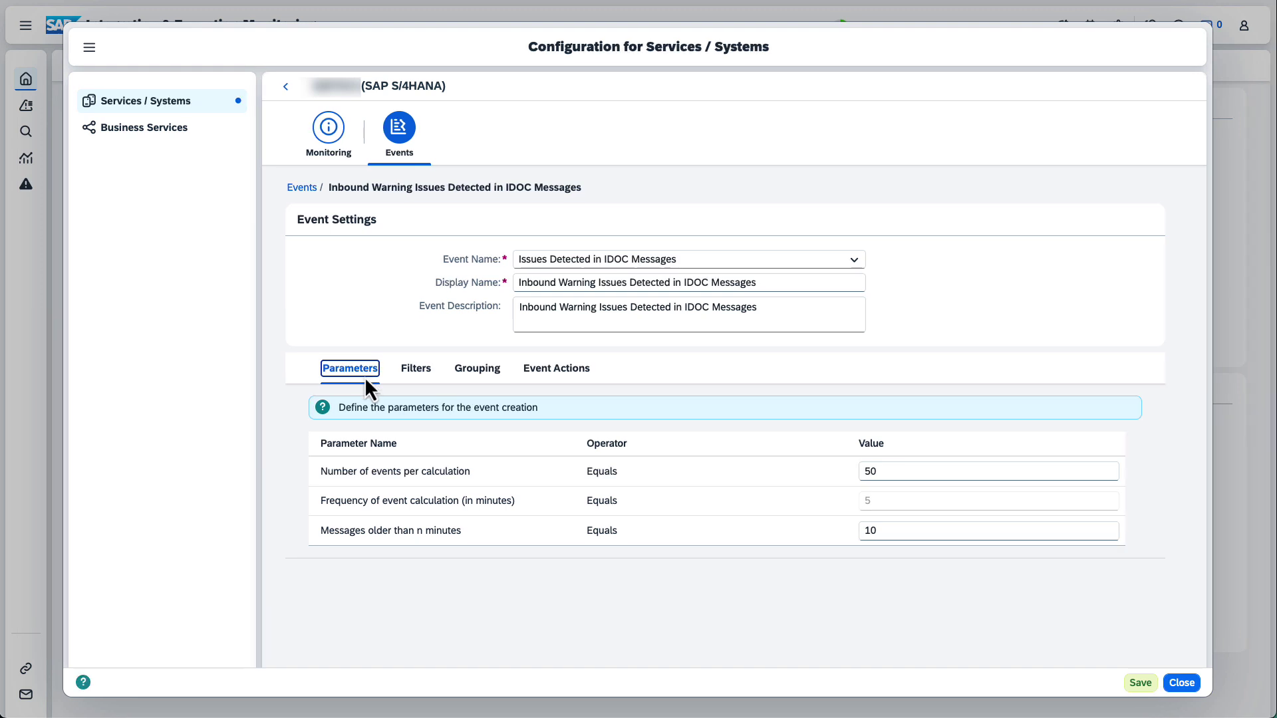
pyautogui.click(323, 407)
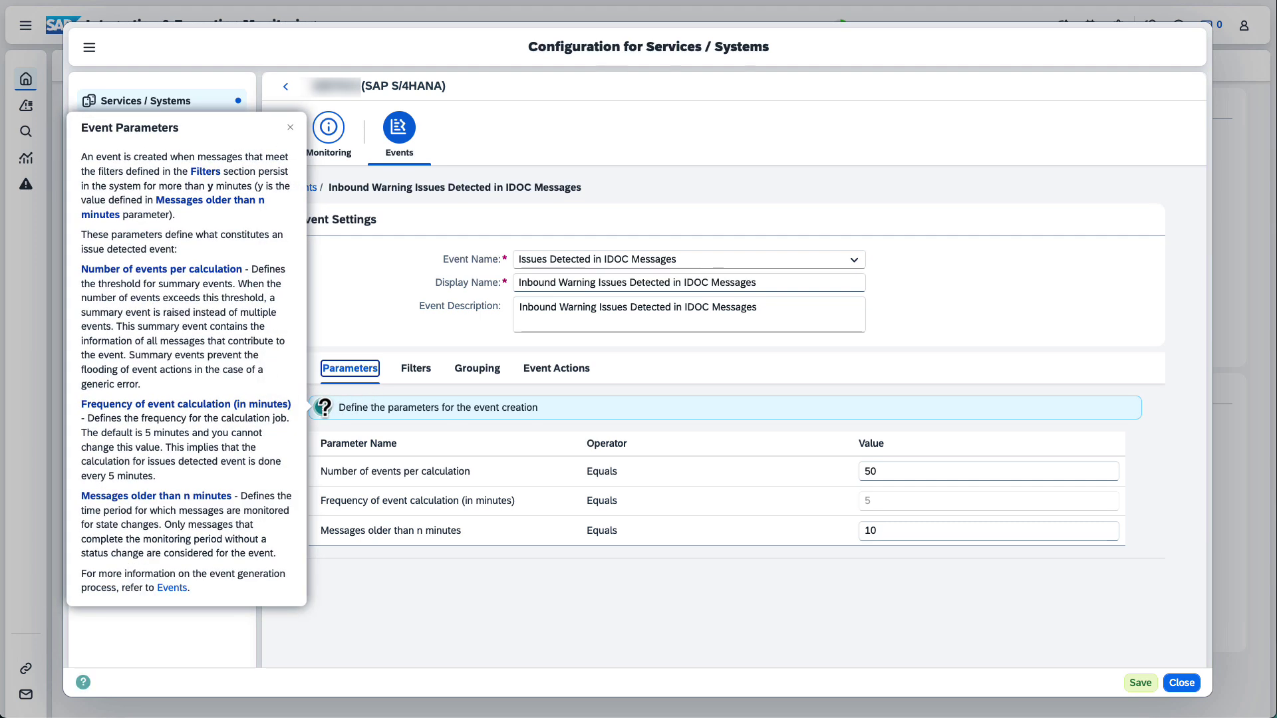
pyautogui.press('Escape')
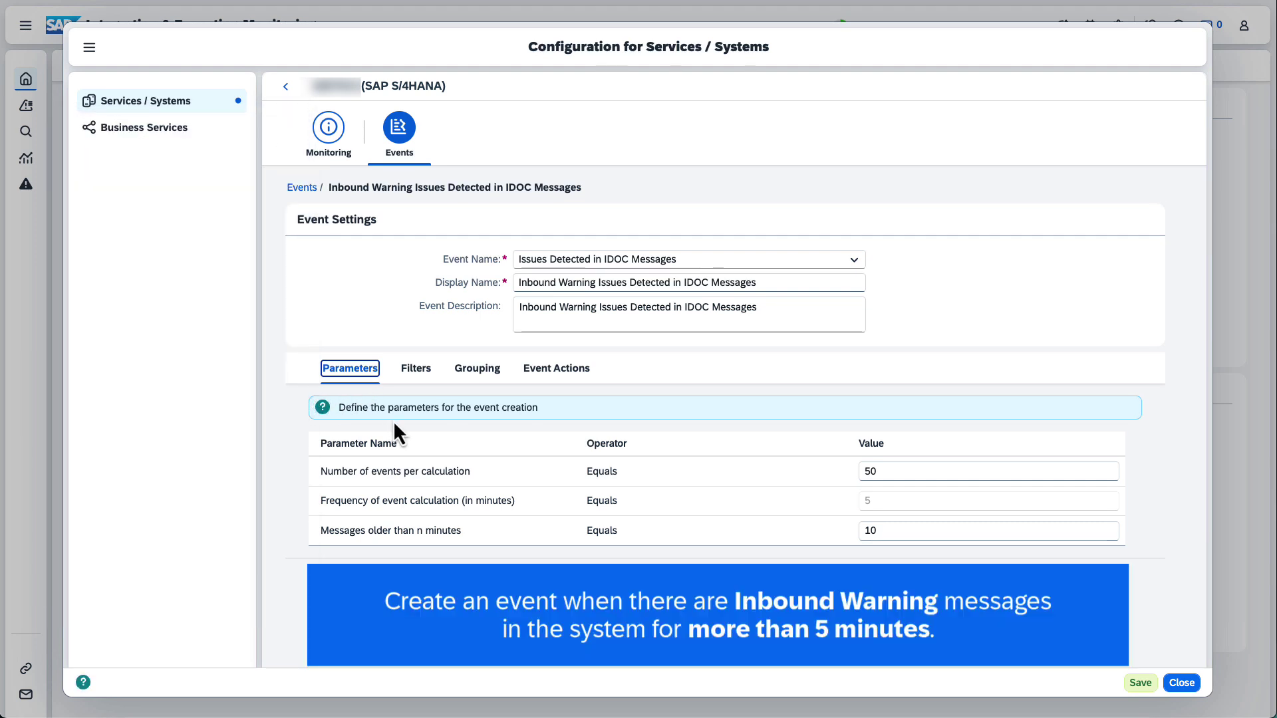
pyautogui.doubleClick(865, 530)
pyautogui.write('5')
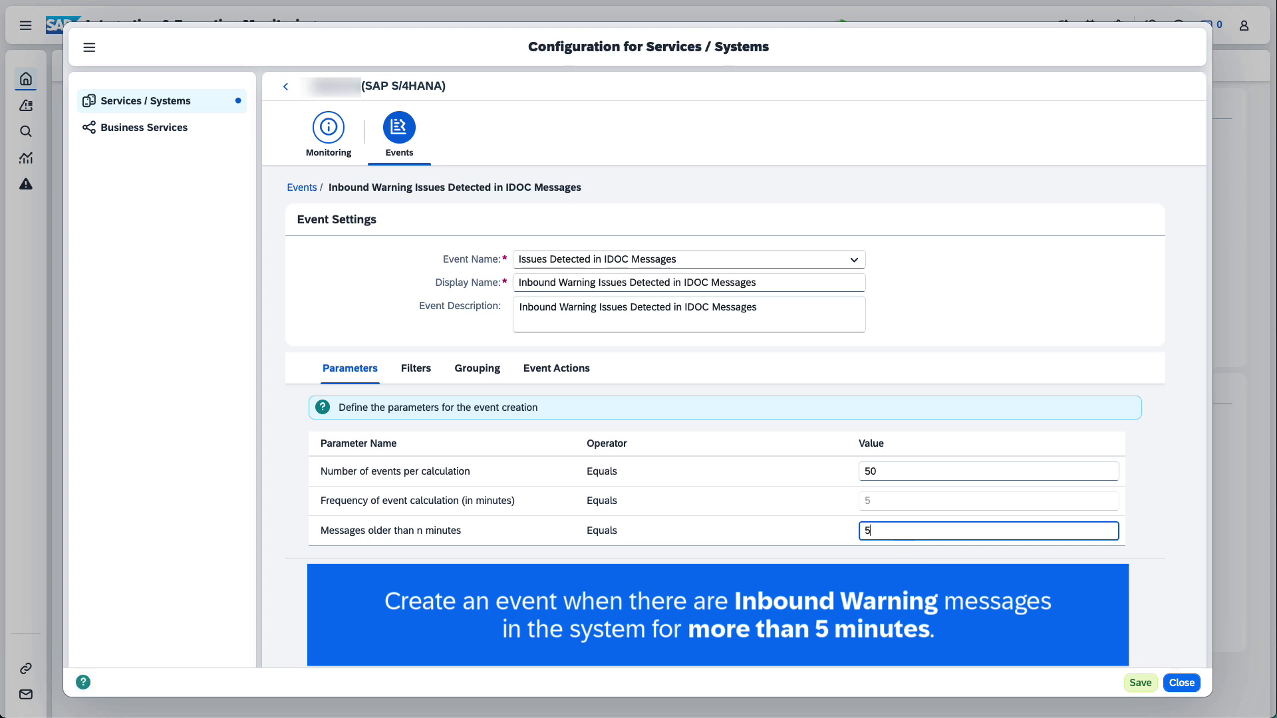
pyautogui.click(661, 561)
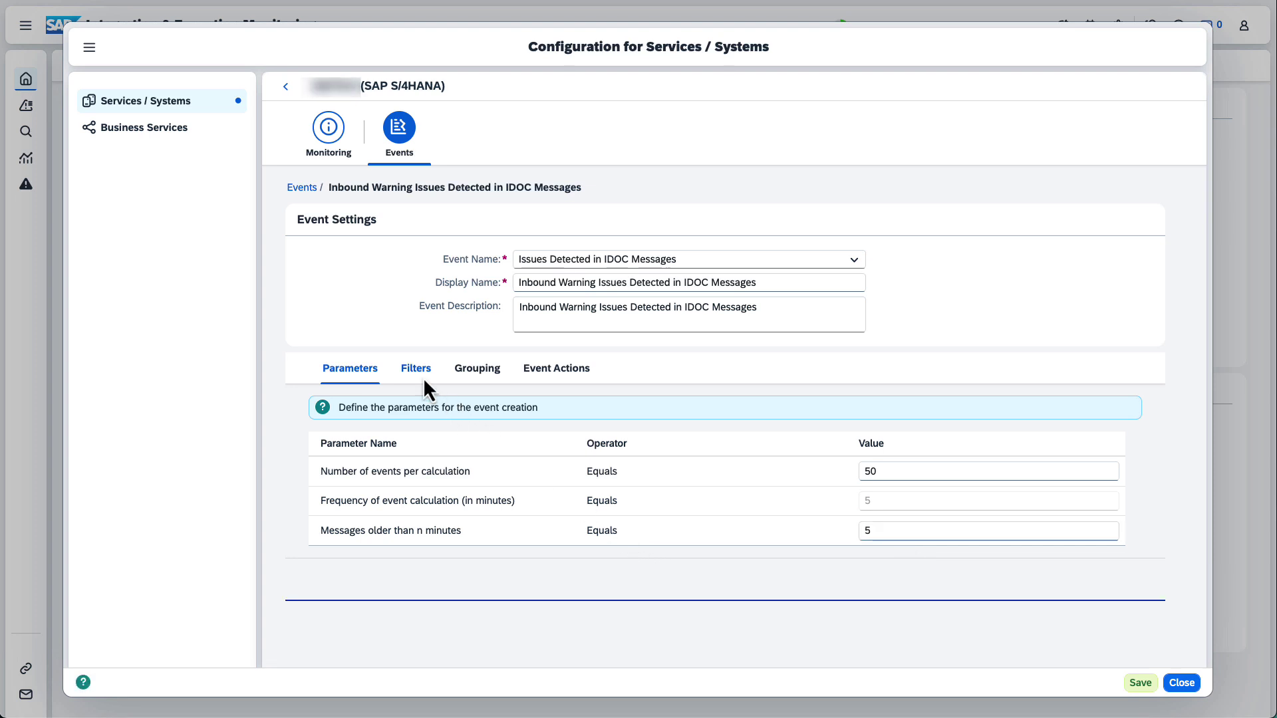
# - Rename the event's filter as "Inbound Warning"
pyautogui.click(419, 369)
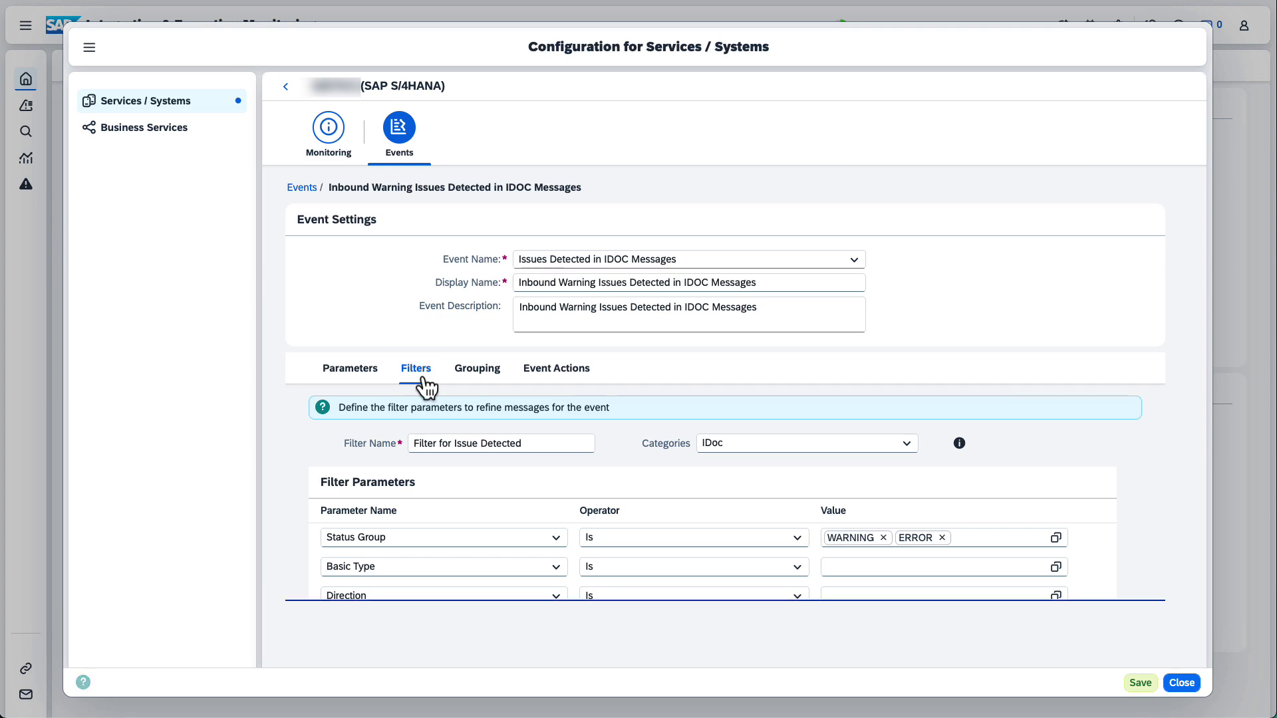
pyautogui.click(453, 442)
pyautogui.hotkey('ctrl', 'a')
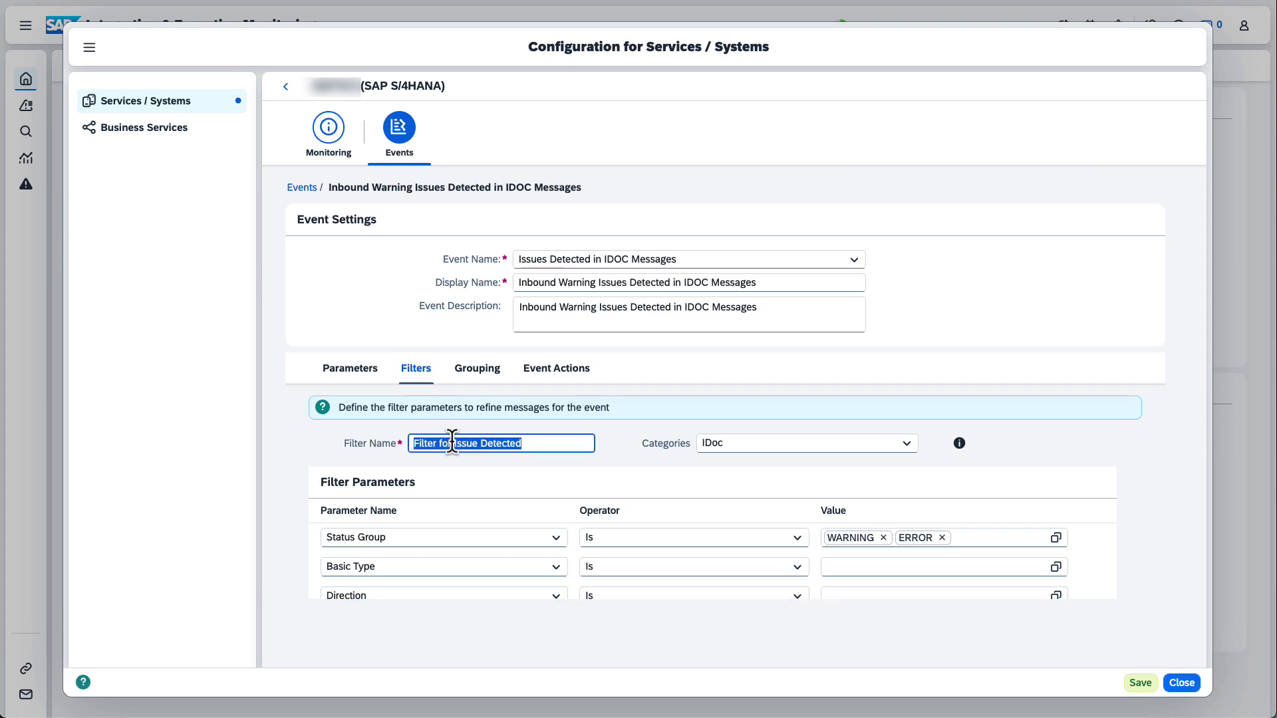
pyautogui.write('Inbound Warnin')
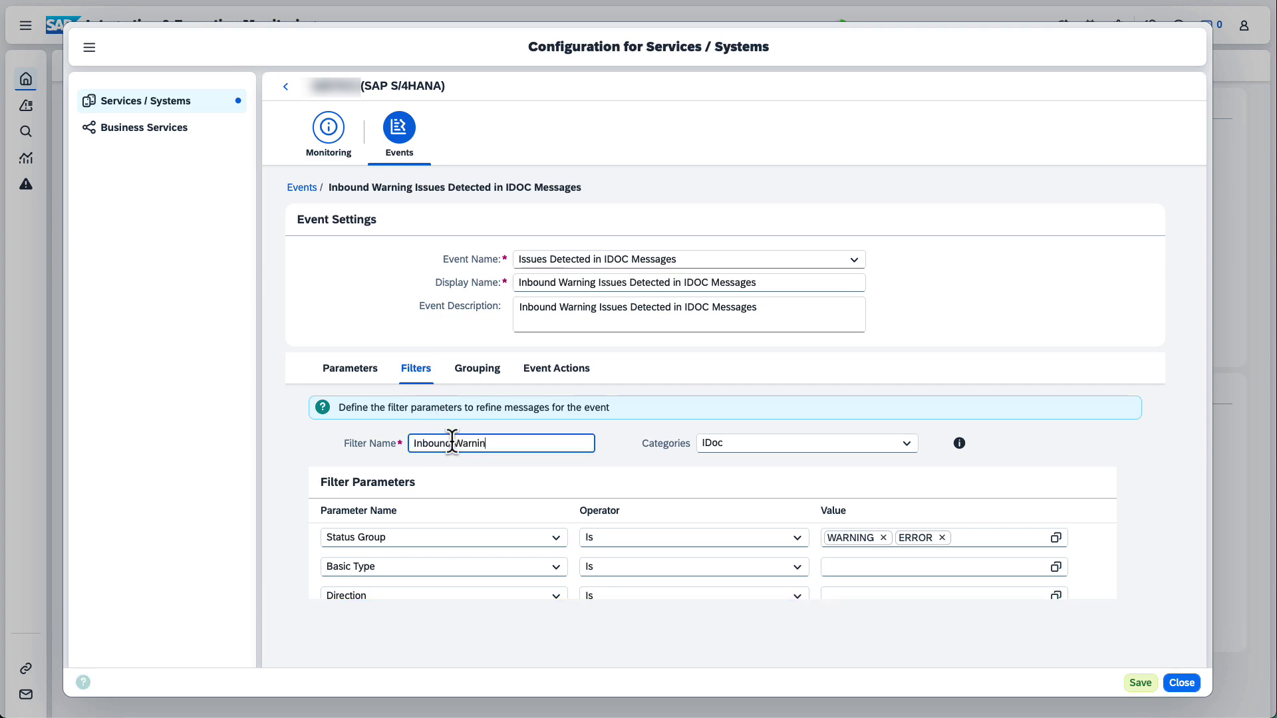
pyautogui.write('g')
pyautogui.click(617, 460)
# - Remove ERROR from the event filter's Status Group and set the Message Function parameter to Inbound
pyautogui.scroll(-1, 617, 461)
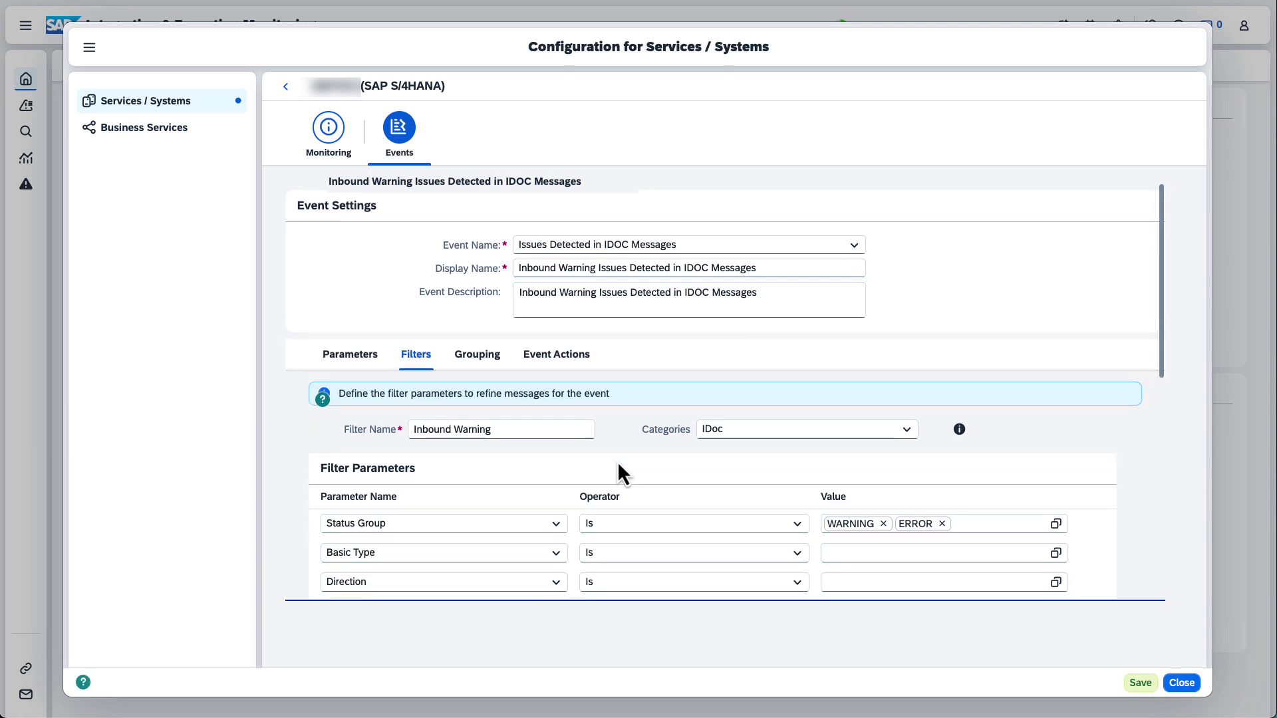
pyautogui.click(942, 483)
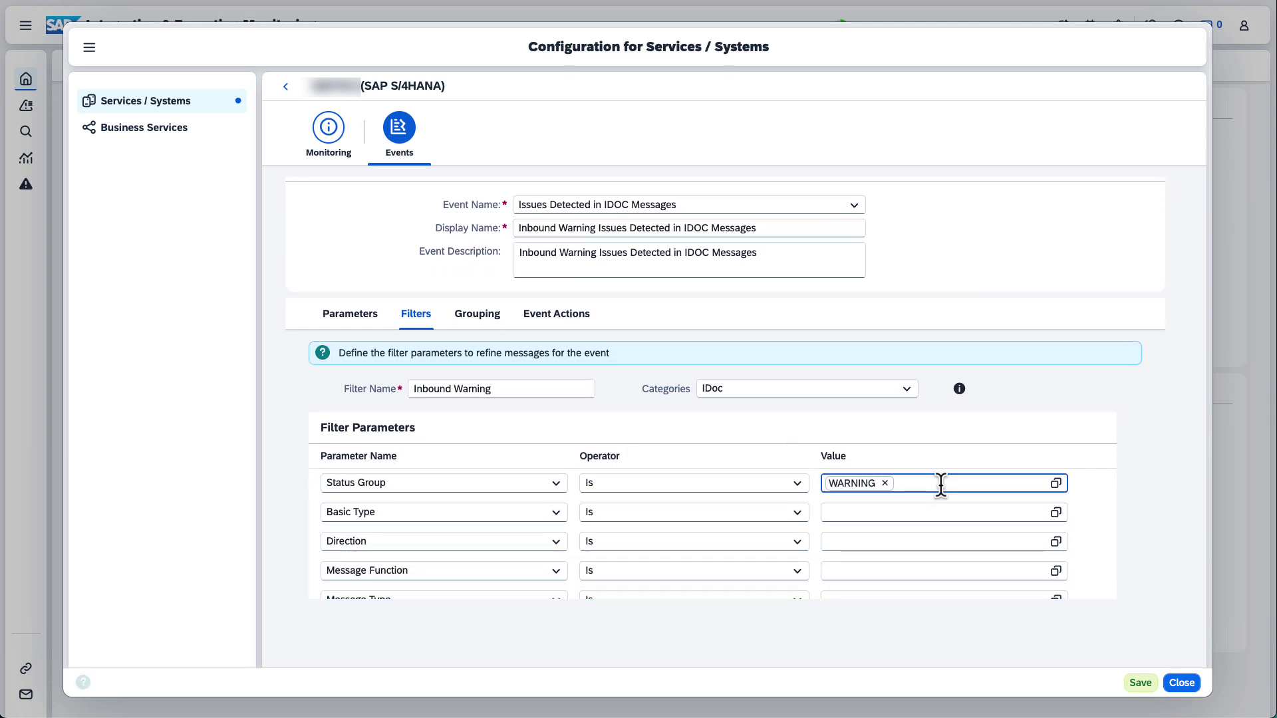
pyautogui.click(915, 540)
pyautogui.write('Inbound')
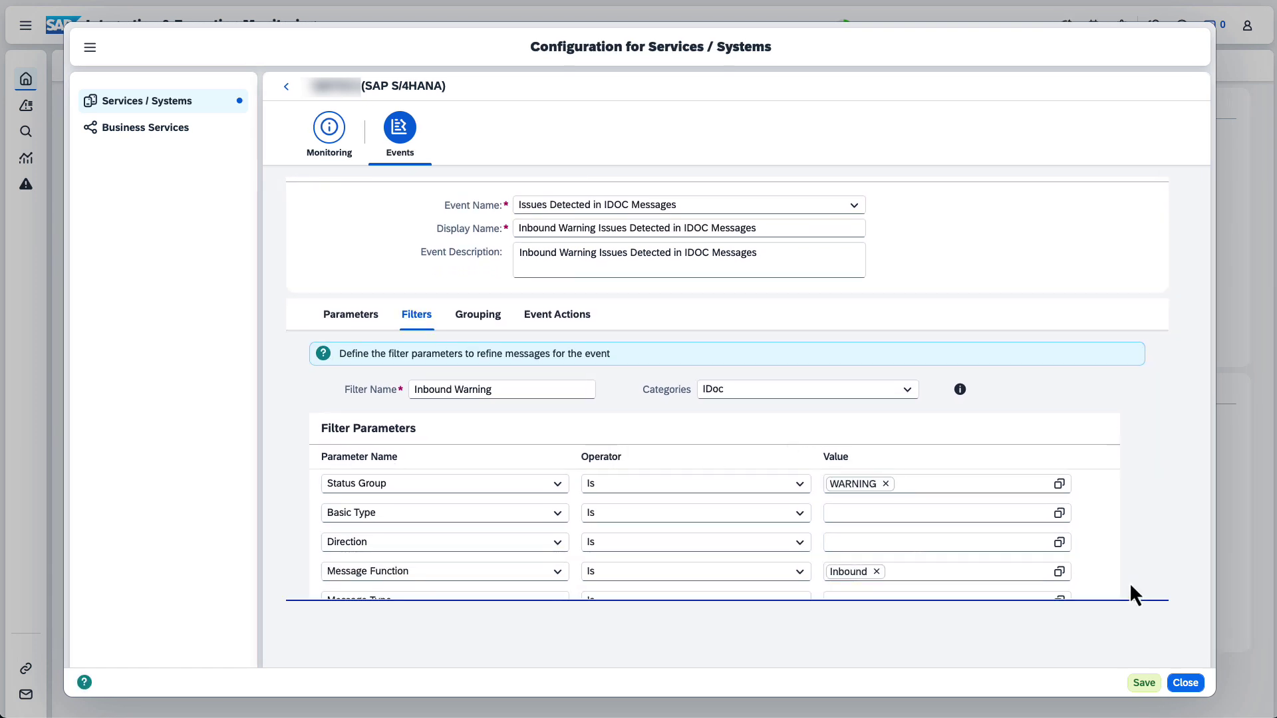
pyautogui.scroll(-6, 1129, 586)
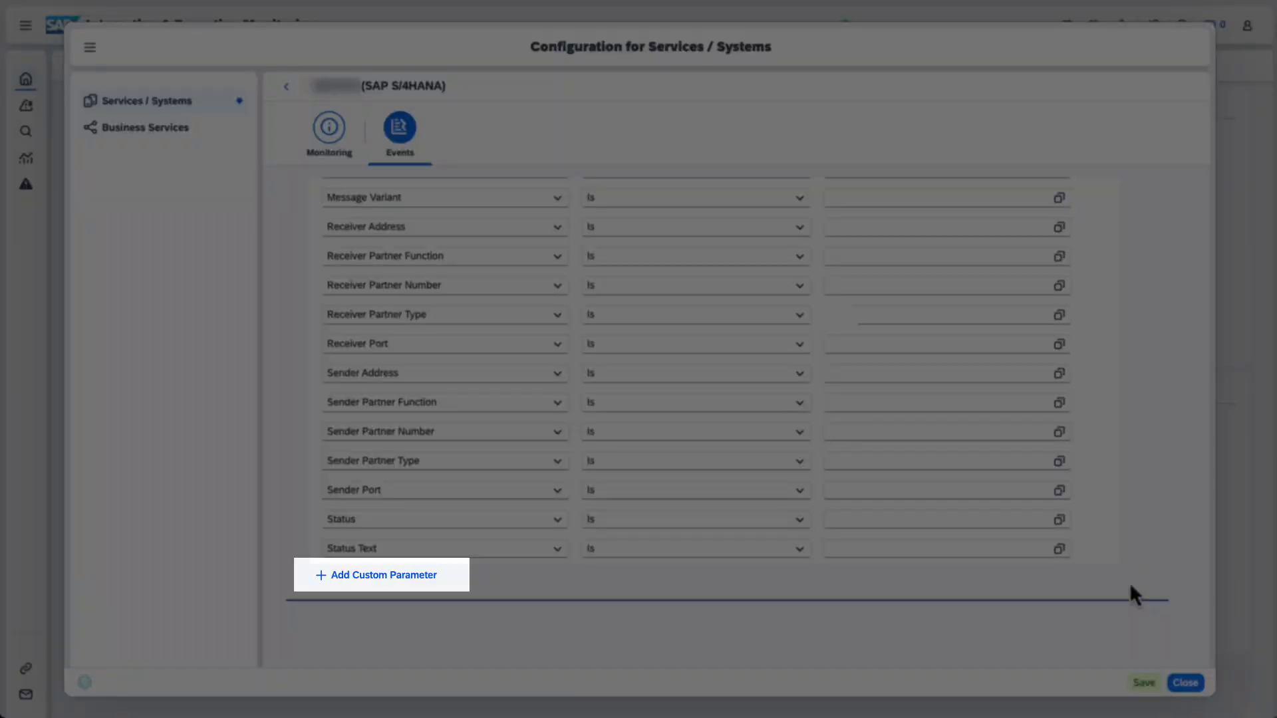
# - Change the event's grouping attributes by removing Direction, Receiver Port and Receiver Partner Number and adding Status Text
pyautogui.scroll(10, 1131, 586)
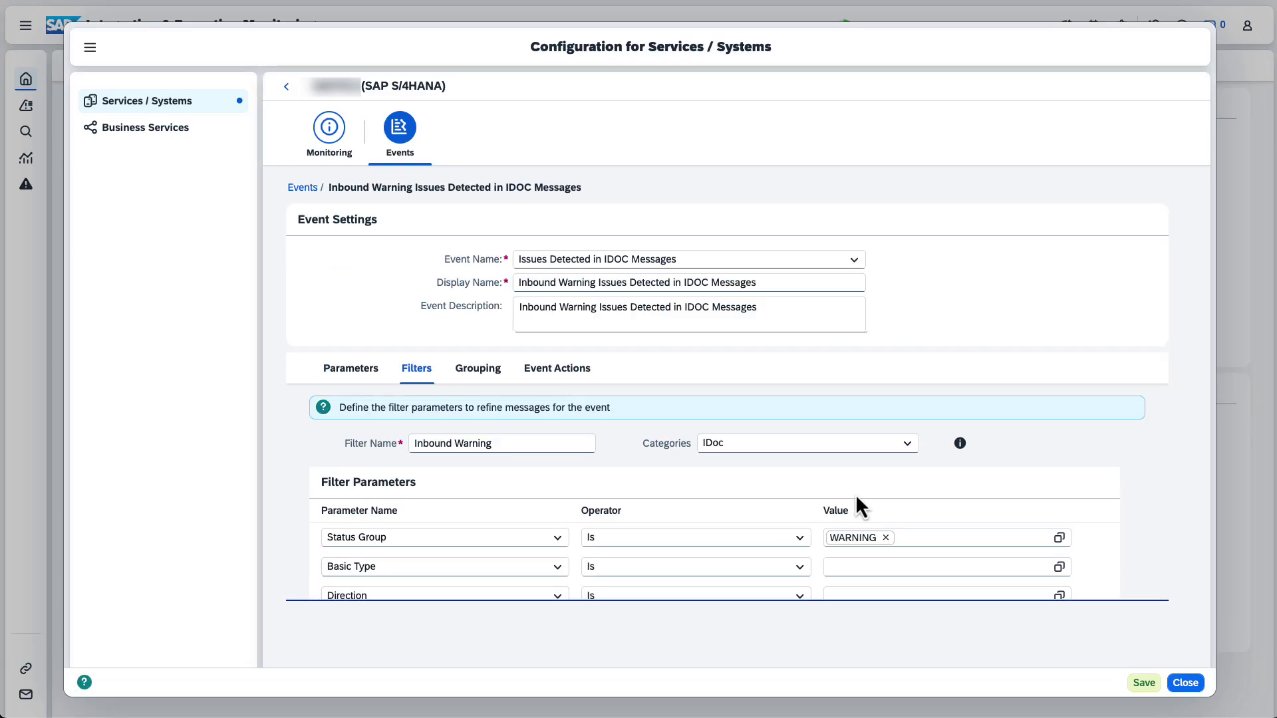
pyautogui.click(492, 375)
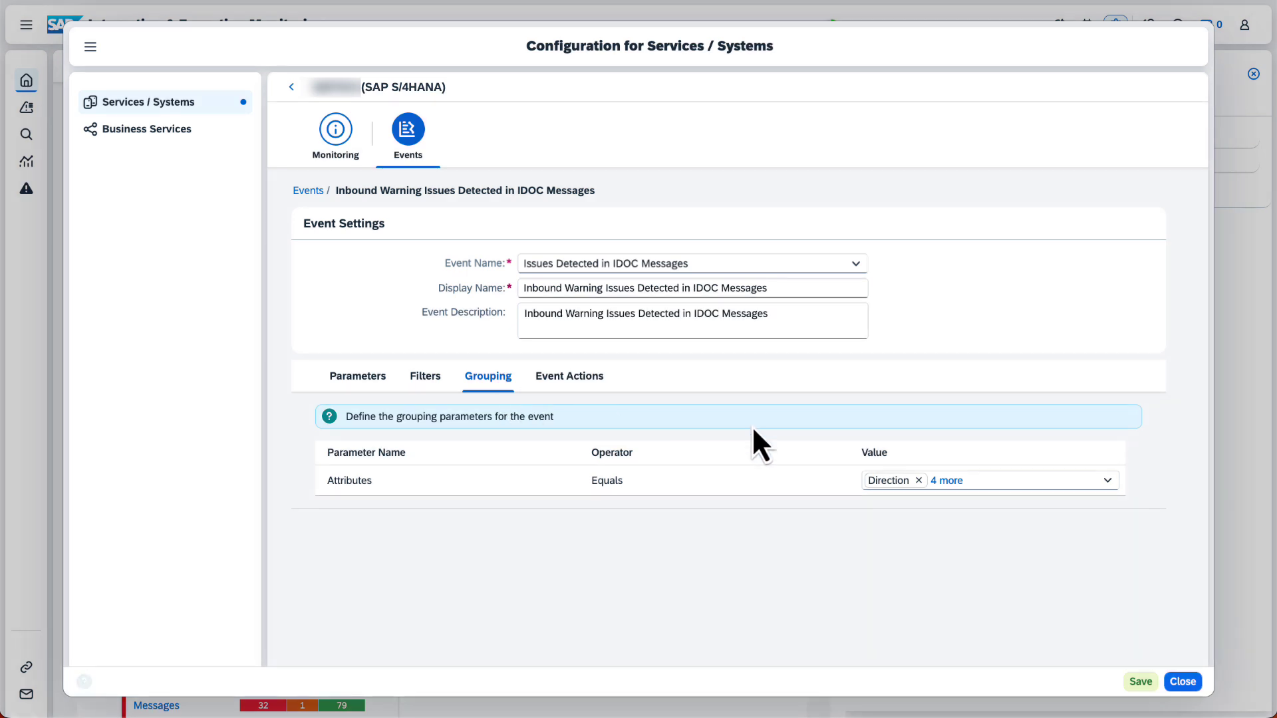
pyautogui.click(1109, 482)
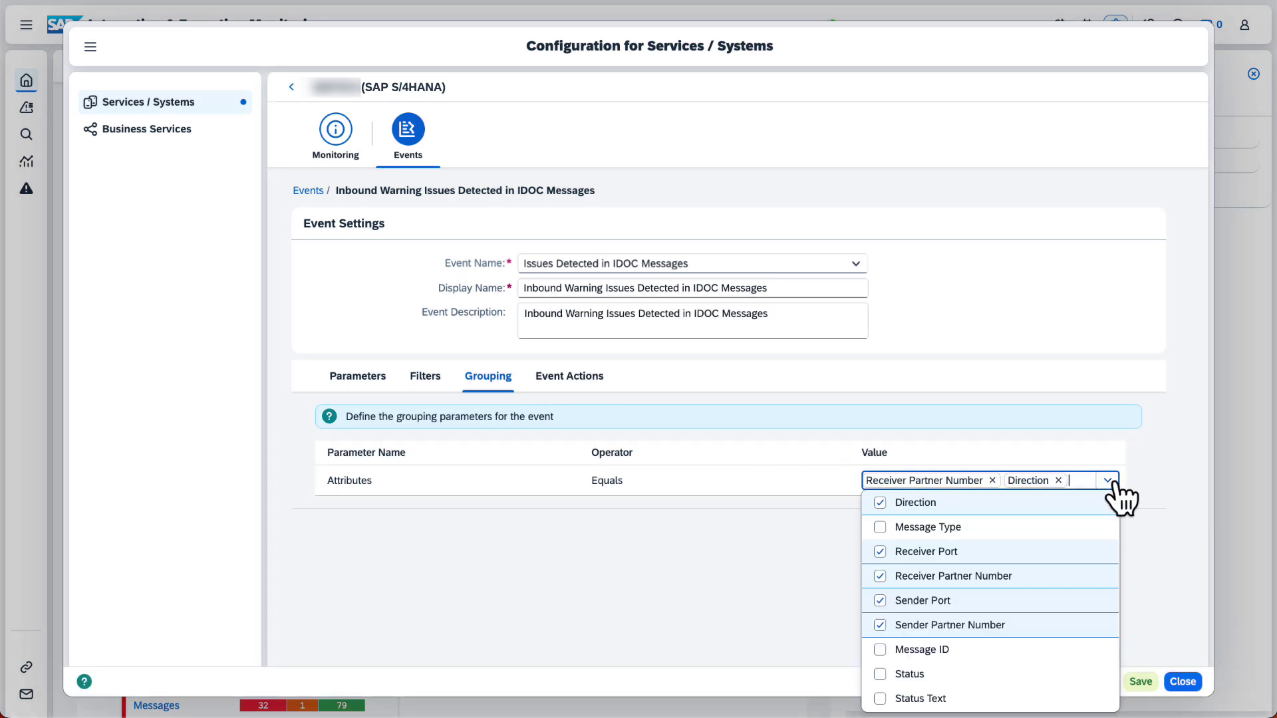
pyautogui.click(880, 502)
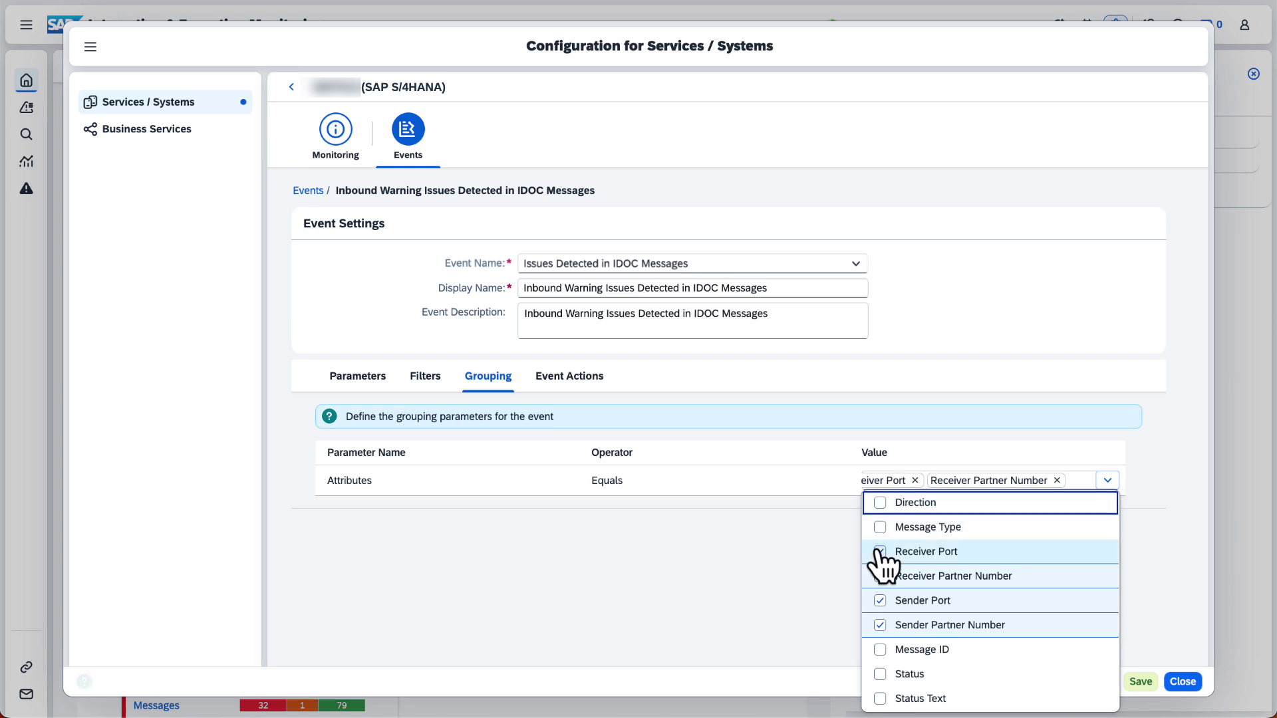
pyautogui.click(880, 552)
pyautogui.click(879, 576)
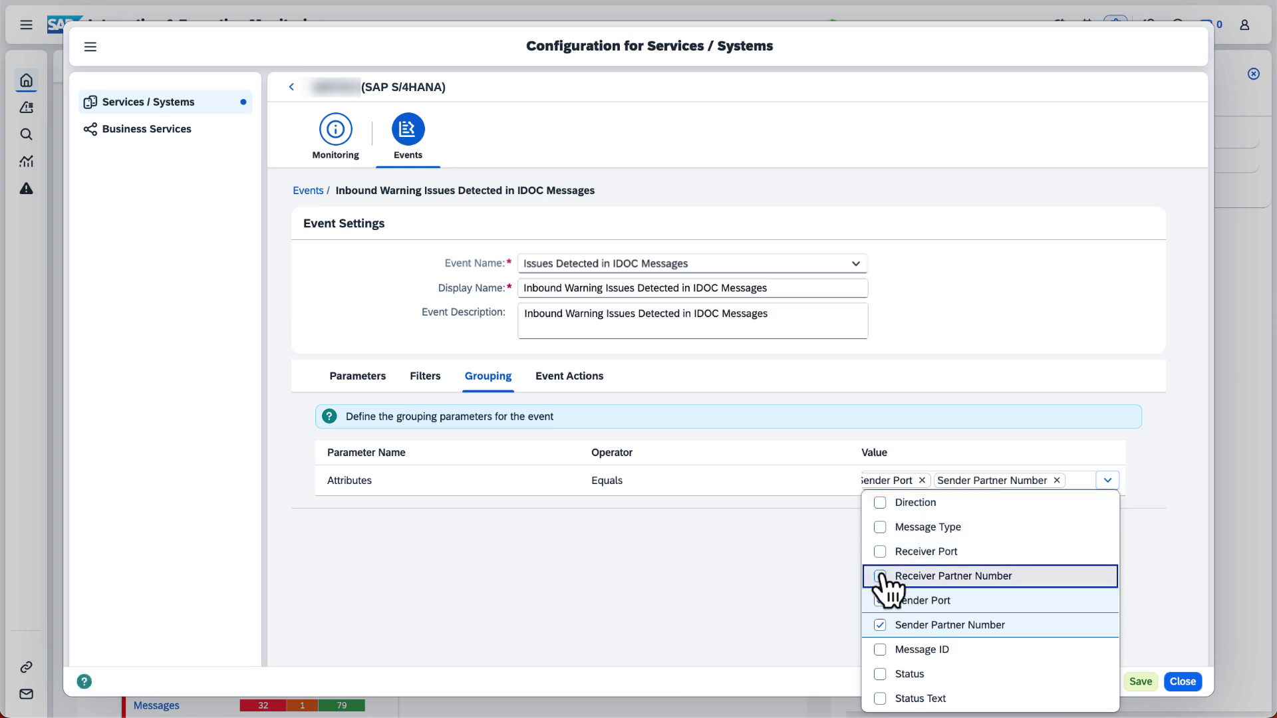
pyautogui.click(880, 698)
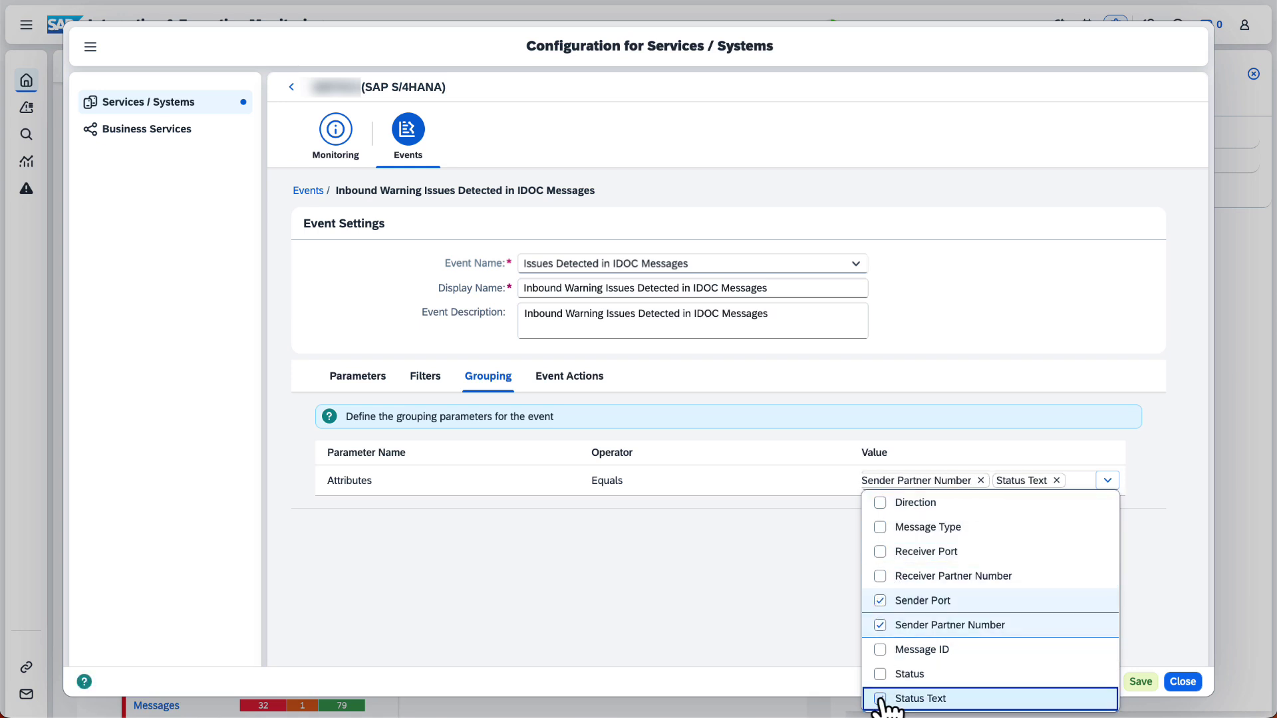
pyautogui.click(1131, 607)
# - Enable the Create Alert and Send Email to actions for the inbound warning event
pyautogui.click(588, 391)
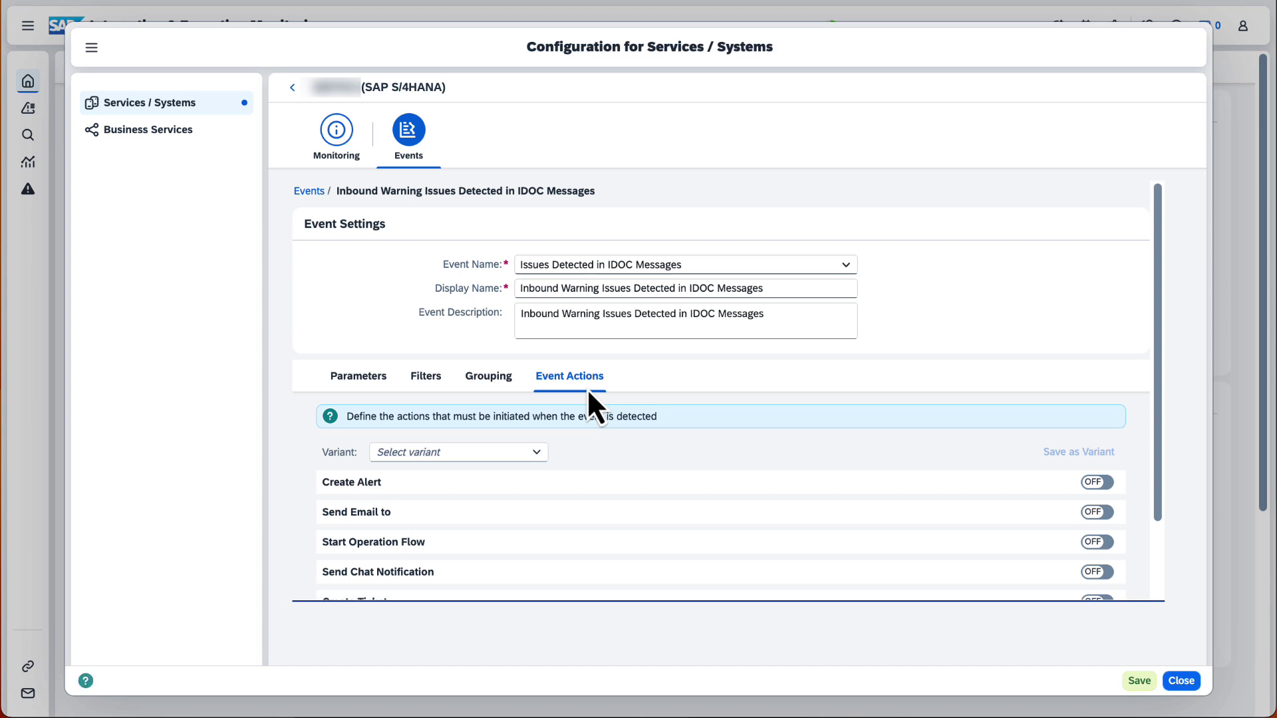
pyautogui.scroll(-3, 654, 419)
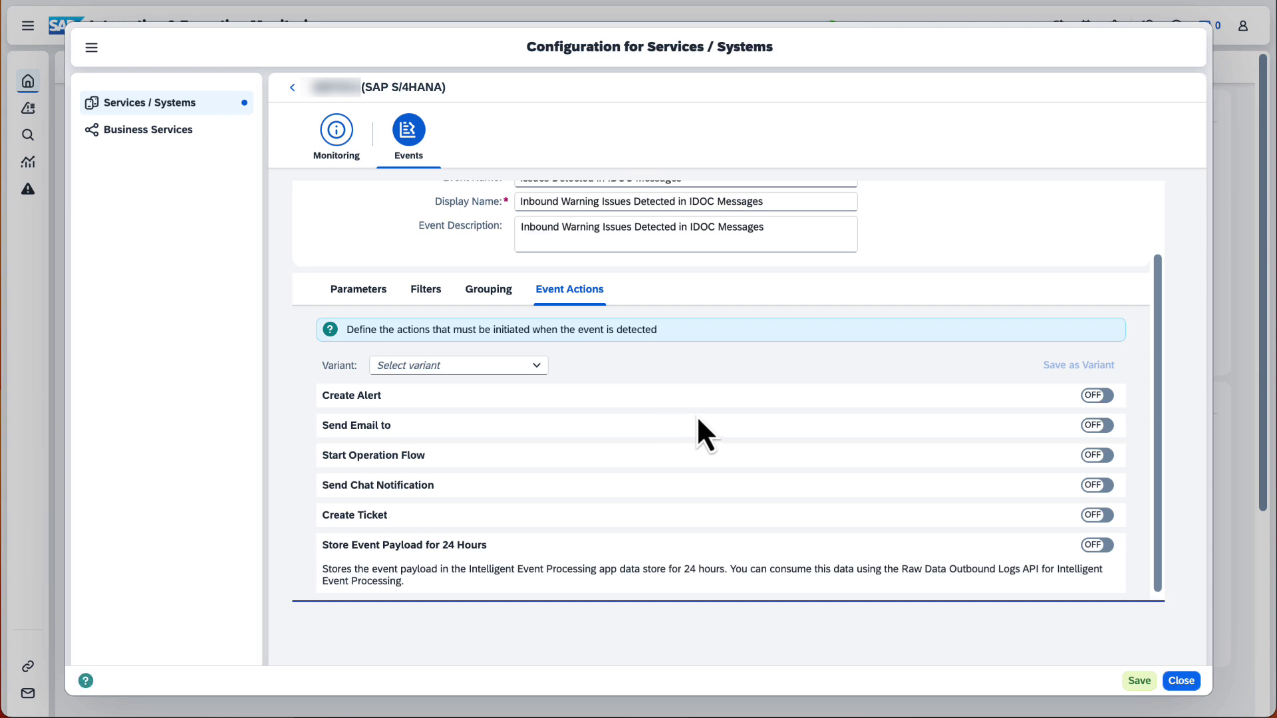
pyautogui.click(1096, 396)
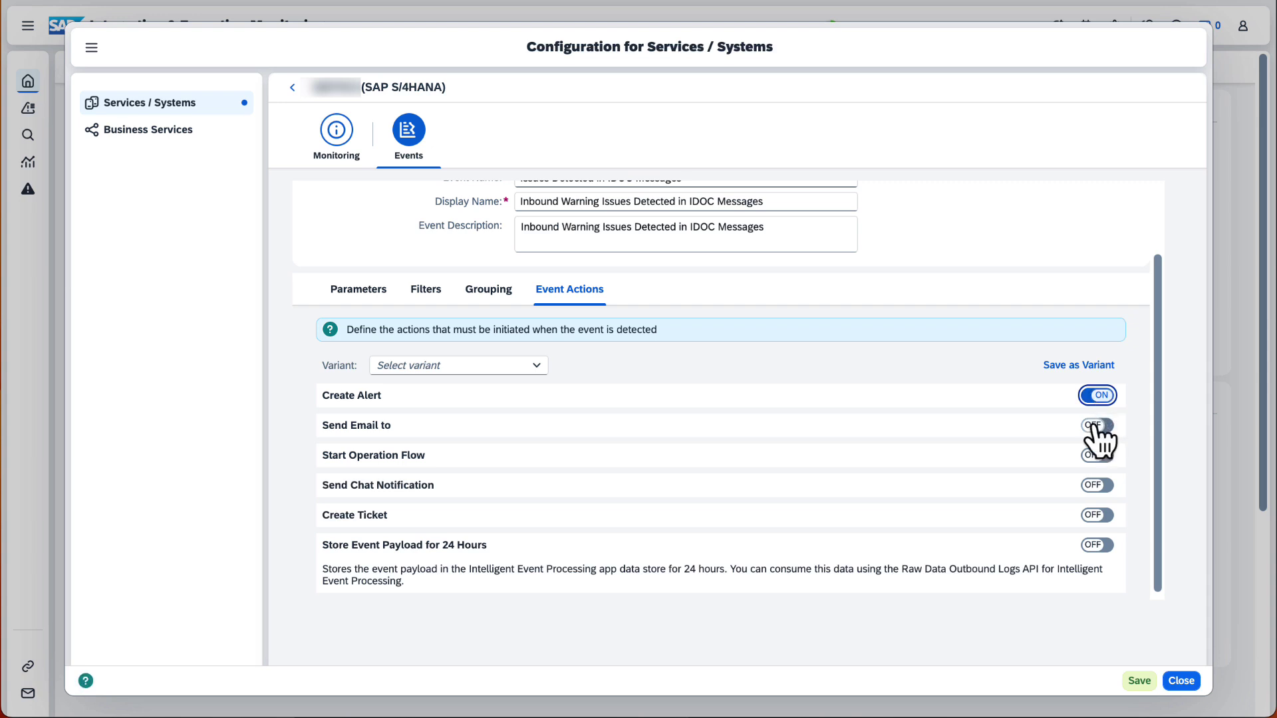
pyautogui.click(1096, 426)
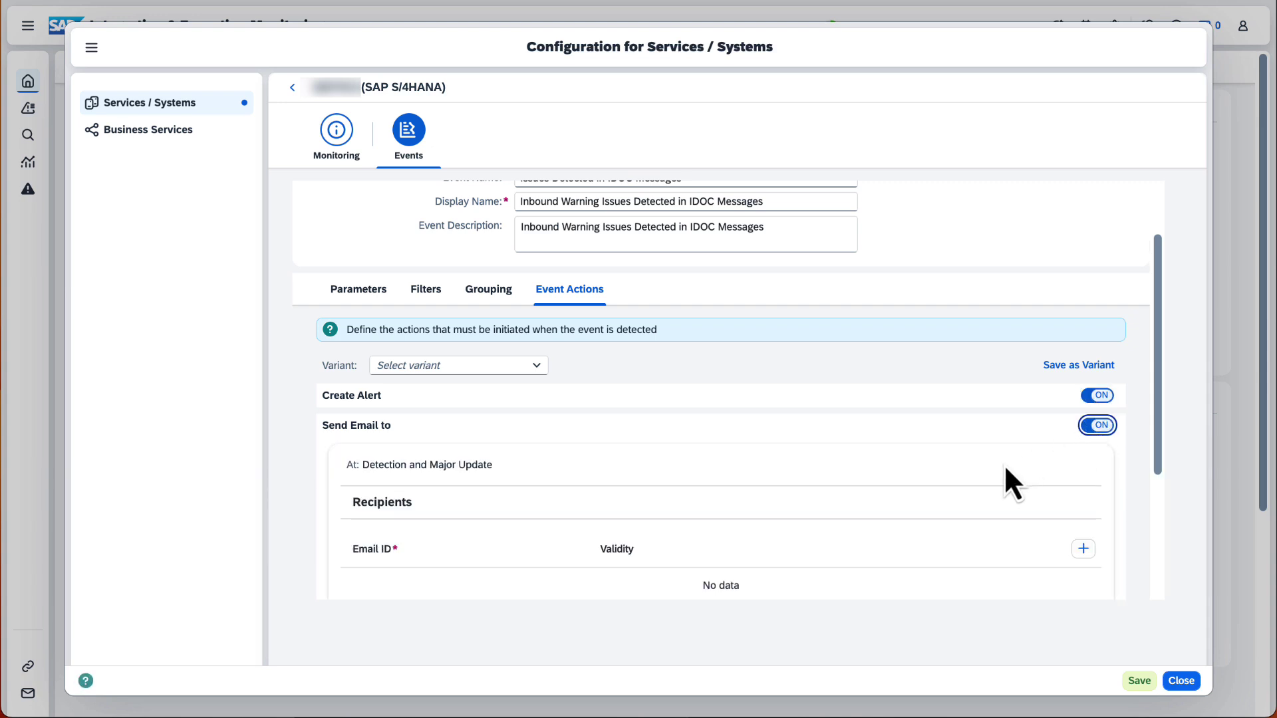
# - Add the first listed verified recipient to the event's email action and save the event configuration
pyautogui.scroll(-2, 1003, 464)
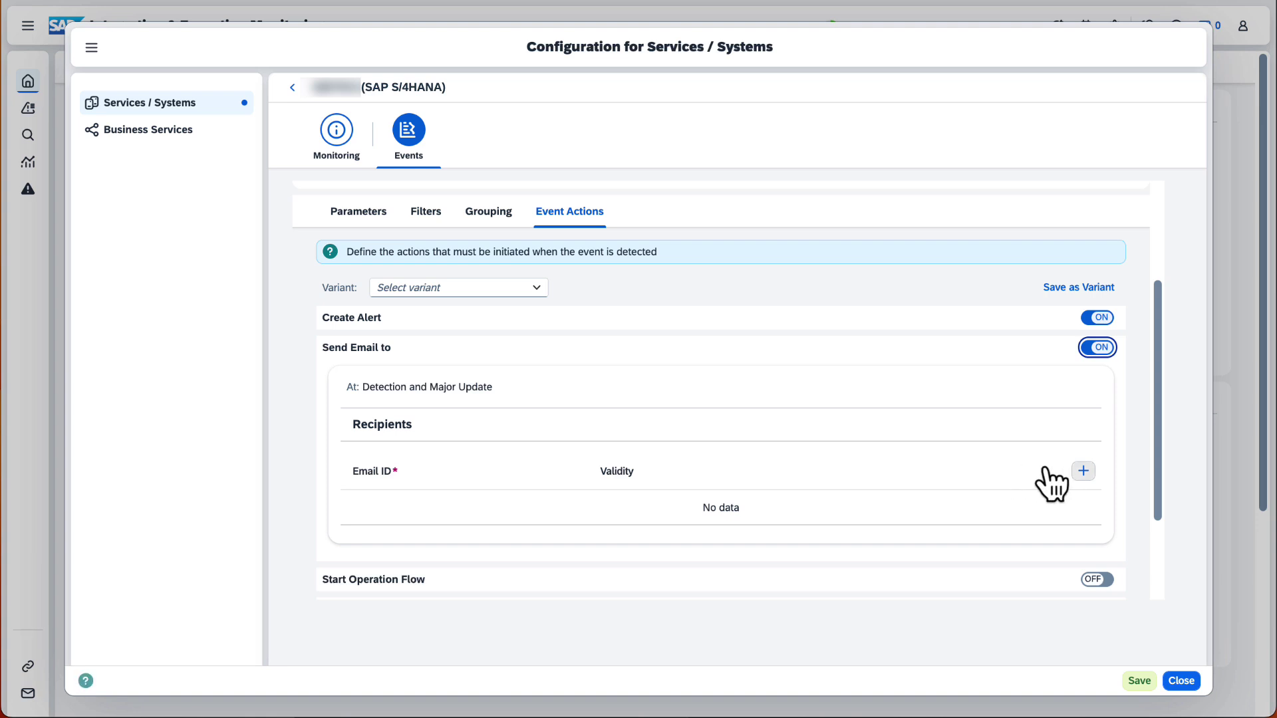
pyautogui.click(1083, 470)
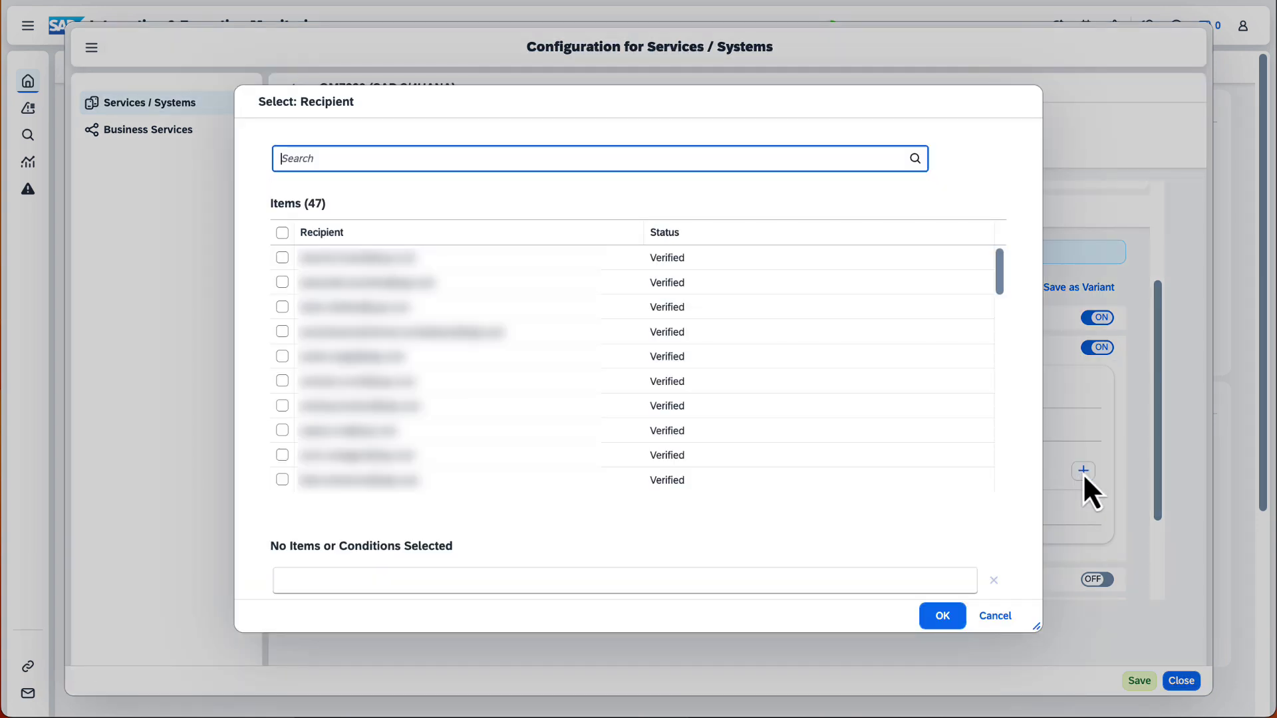
pyautogui.click(282, 258)
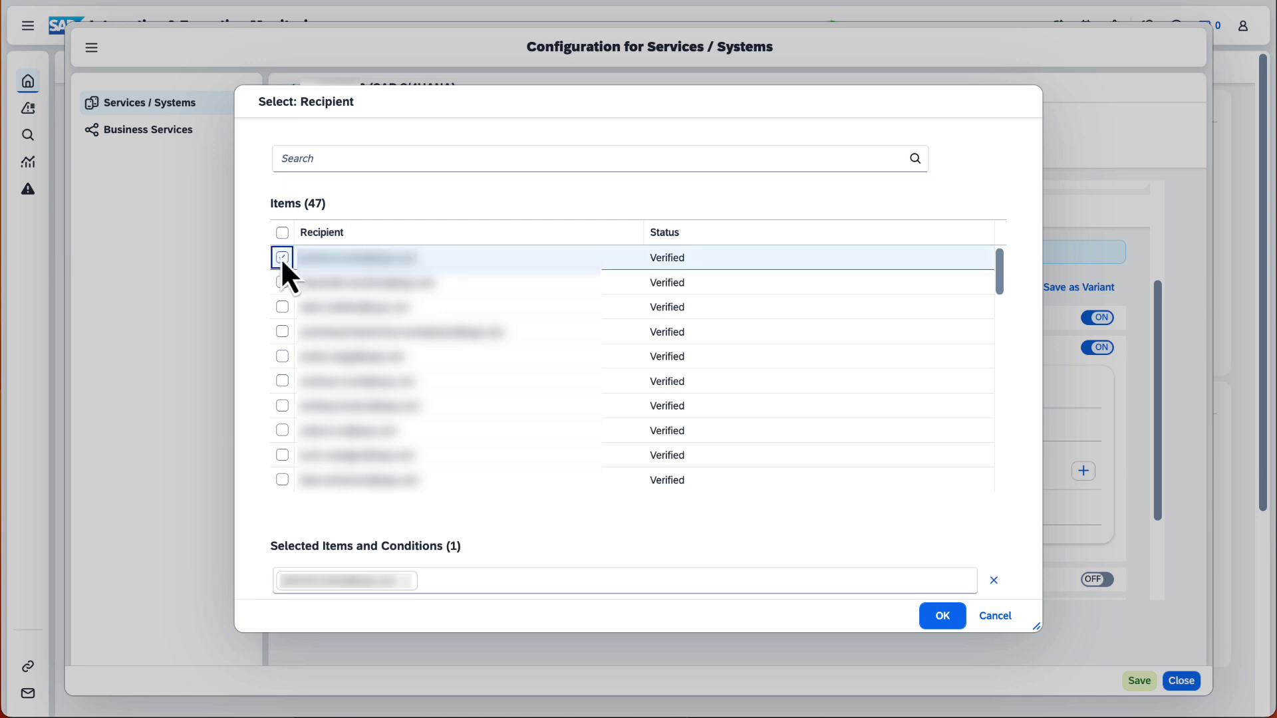
pyautogui.click(938, 620)
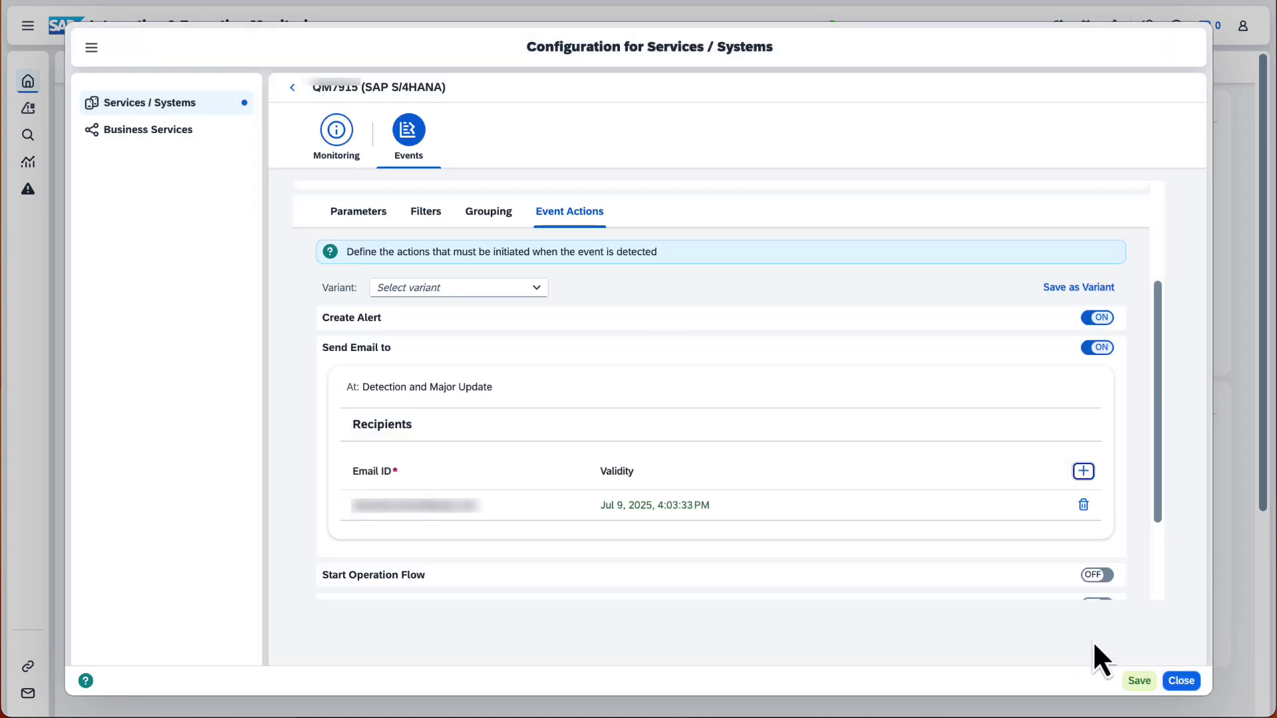
pyautogui.click(1139, 681)
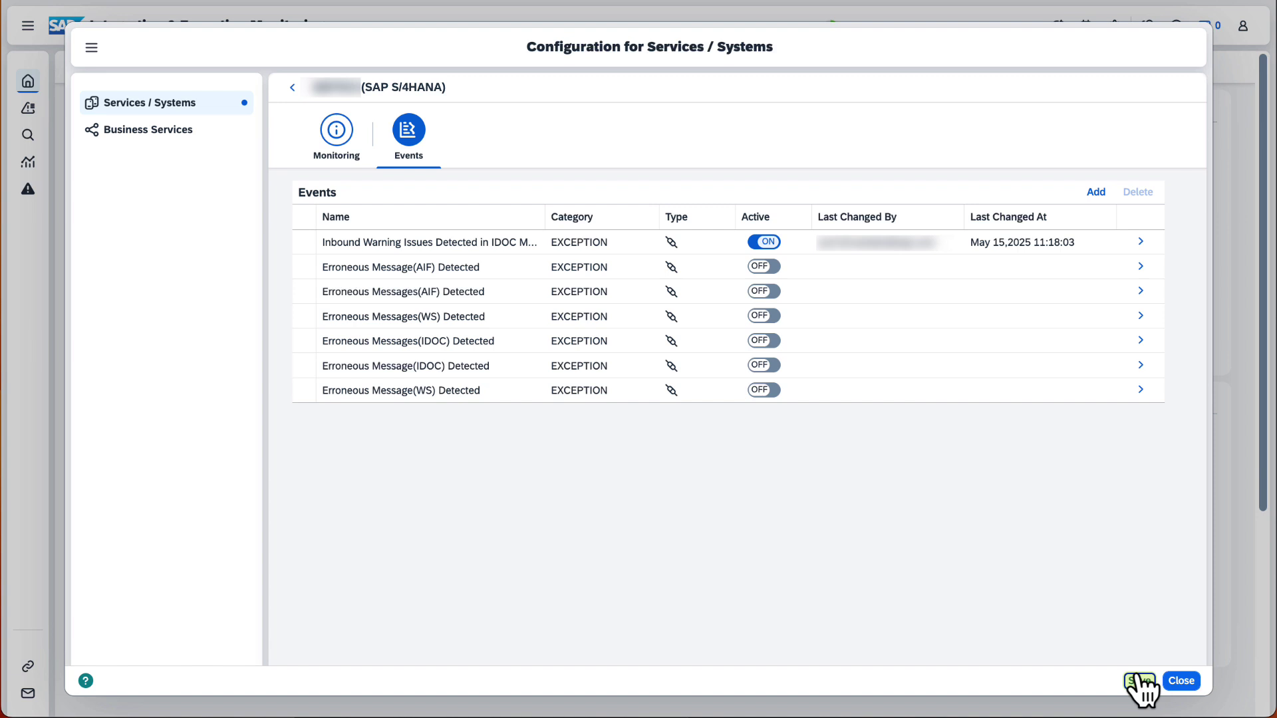
pyautogui.click(1138, 681)
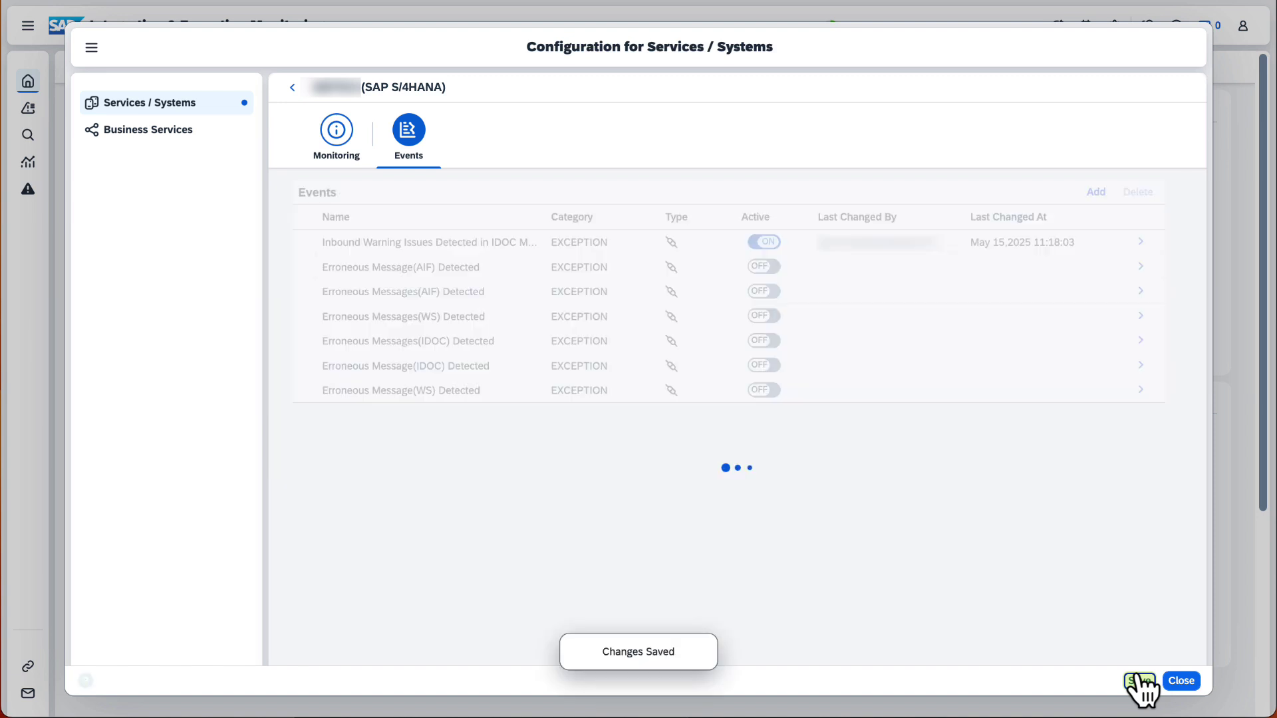